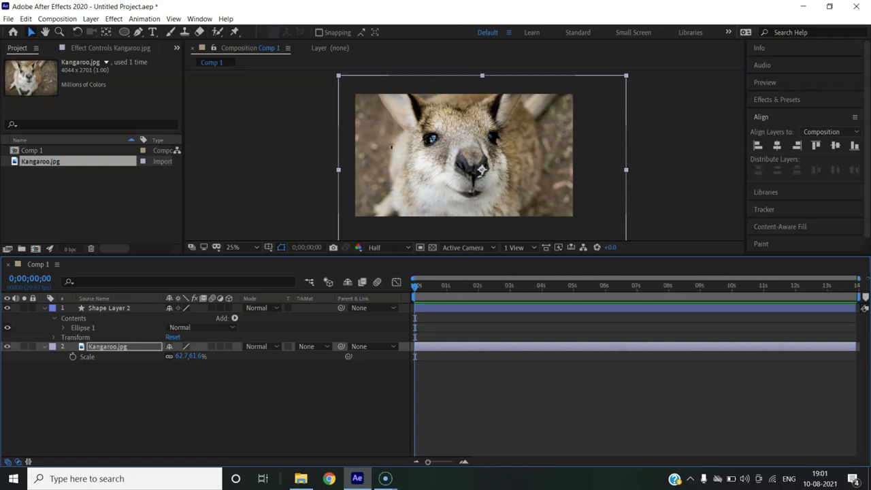
- Delete Shape Layer 2 from Comp 1
{"action": "left_click_drag", "start_coordinate": [429, 464], "coordinate": [410, 467]}
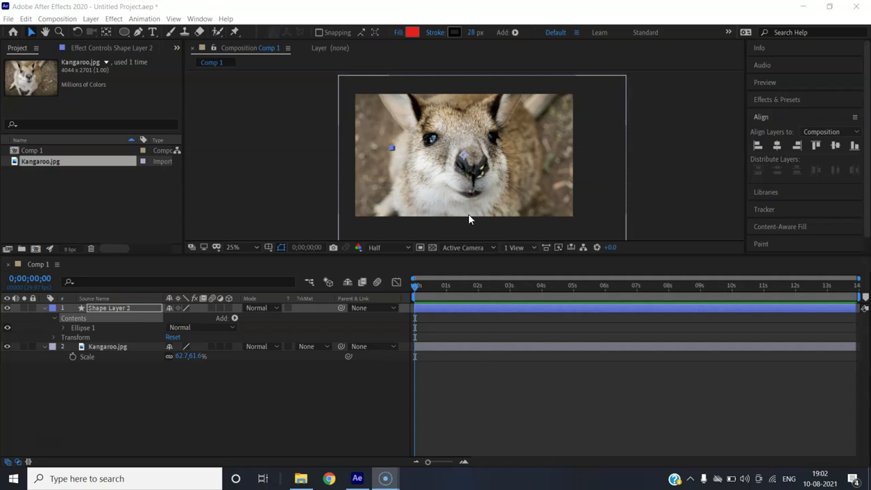
{"action": "left_click", "coordinate": [128, 307]}
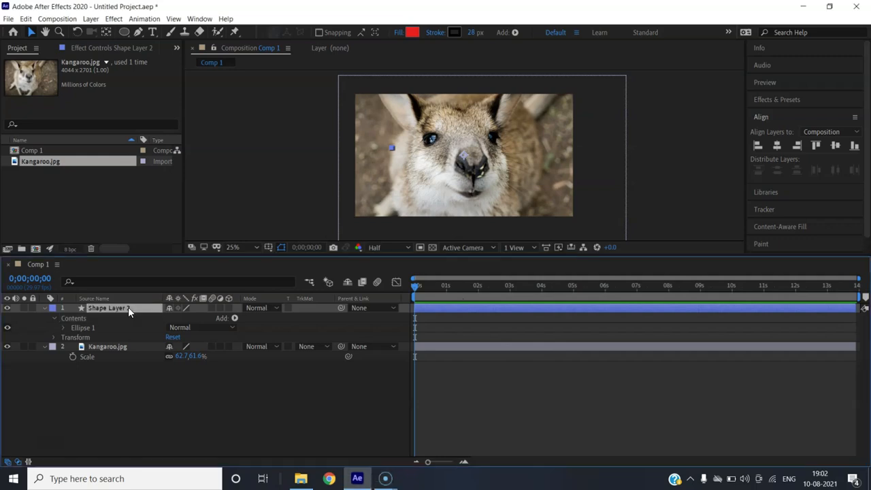
{"action": "key", "text": "Delete"}
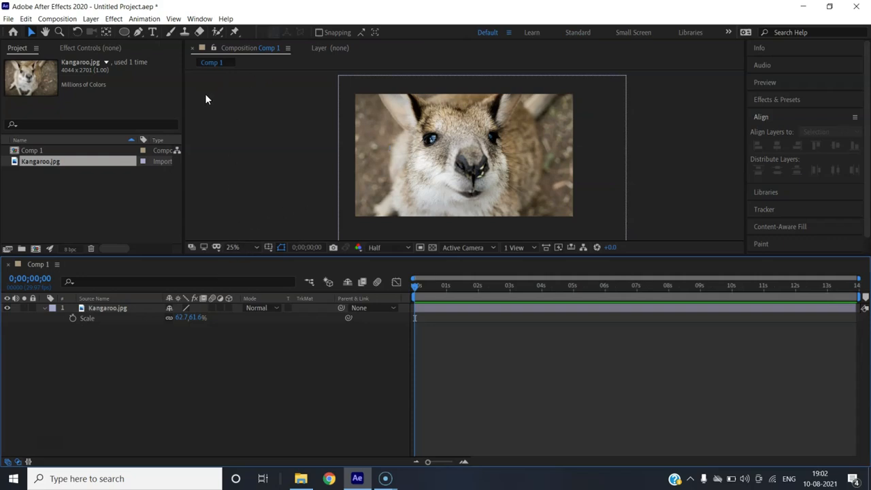
- Check the frame size, frame rate and duration in Comp 1's composition settings
{"action": "left_click", "coordinate": [57, 19]}
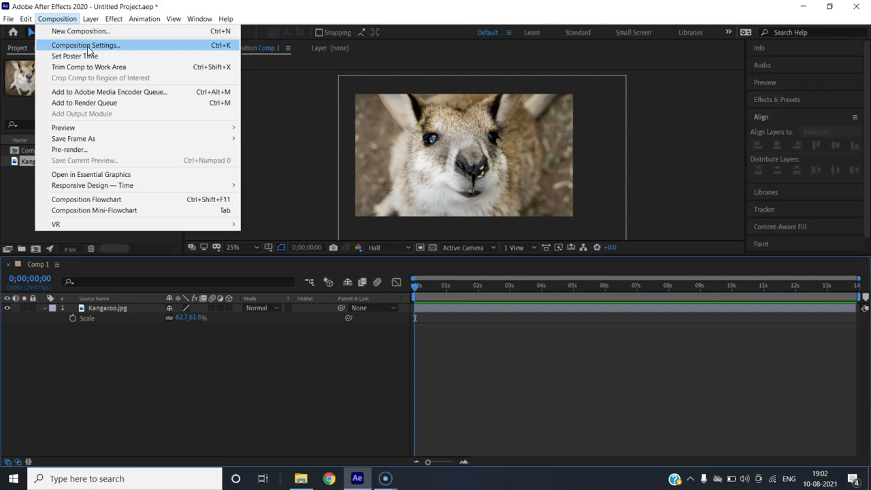
{"action": "left_click", "coordinate": [86, 46]}
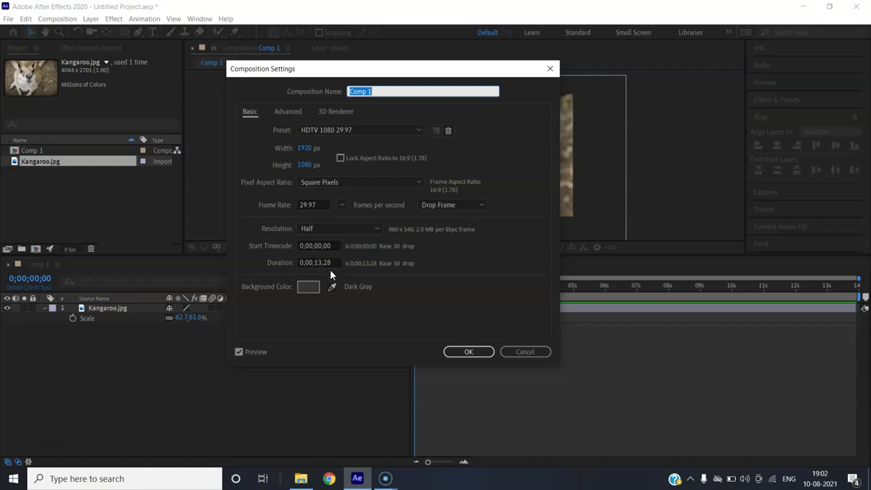
{"action": "left_click", "coordinate": [469, 352]}
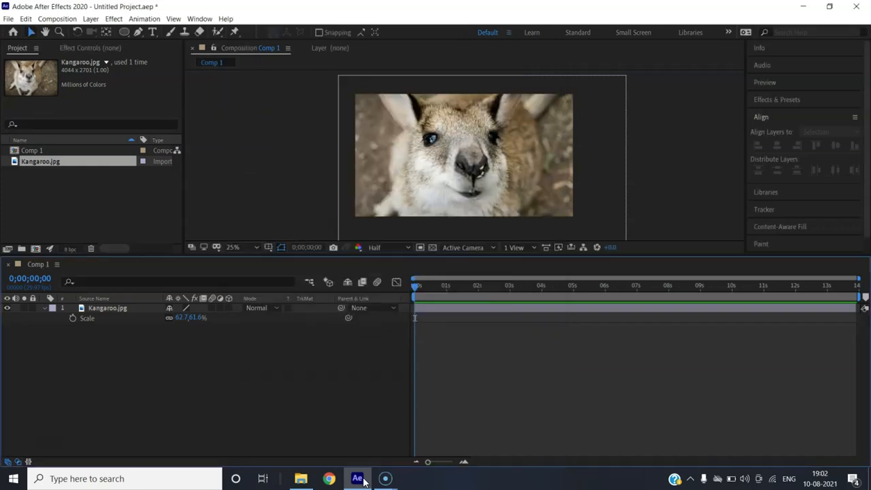
- Import Airplane.mp4 from the tutedude video ae folder and add it to Comp 1 below the Kangaroo.jpg layer
{"action": "left_click", "coordinate": [301, 478]}
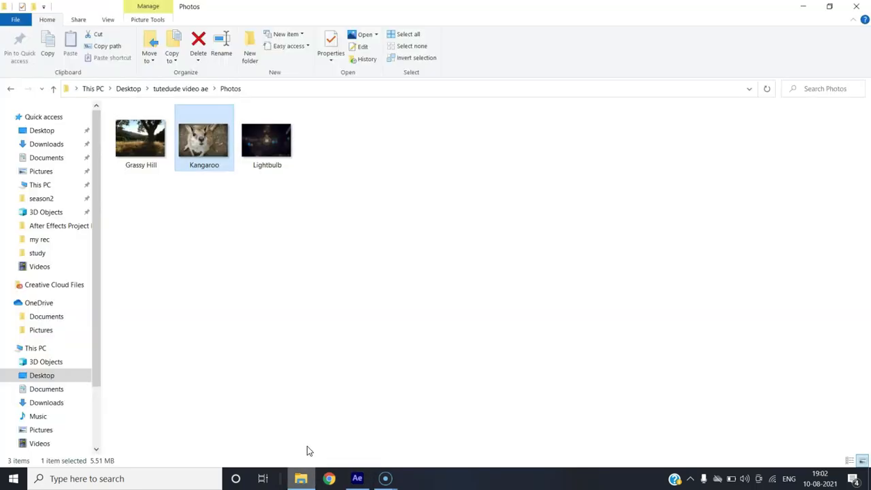
{"action": "left_click", "coordinate": [214, 89]}
{"action": "left_click", "coordinate": [222, 149]}
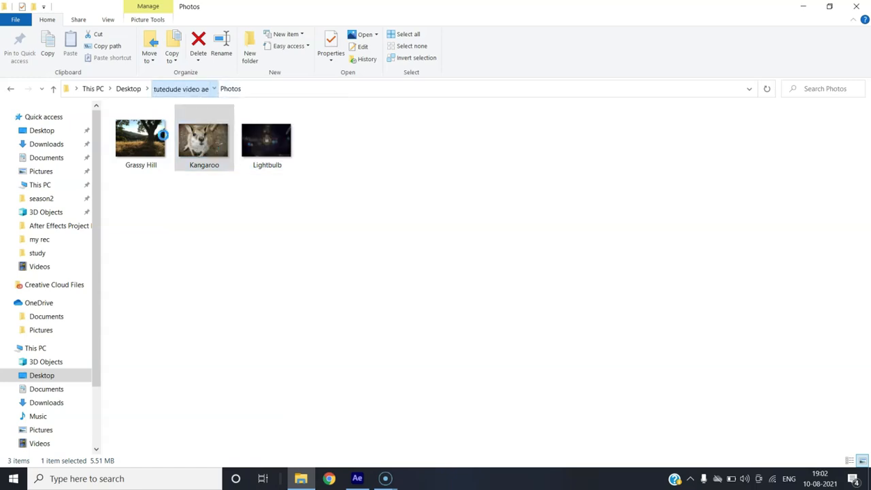
{"action": "left_click_drag", "start_coordinate": [284, 159], "coordinate": [100, 209]}
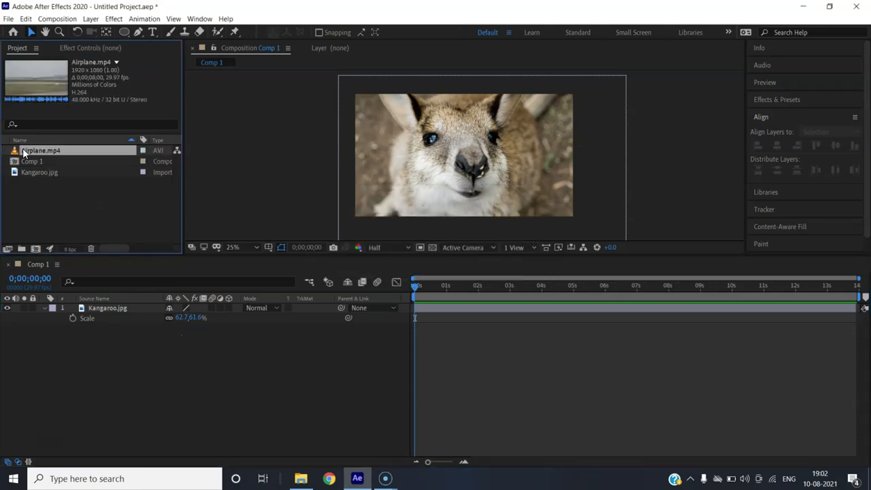
{"action": "left_click_drag", "start_coordinate": [35, 150], "coordinate": [82, 323]}
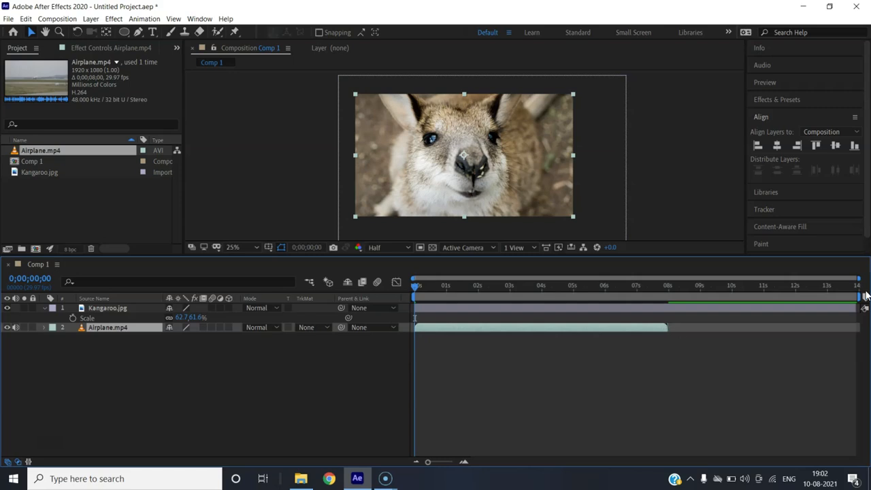
- Shorten the work area to the end of the Airplane.mp4 clip at 8 seconds, and extend it back to the composition's end
{"action": "left_click_drag", "start_coordinate": [859, 298], "coordinate": [669, 297]}
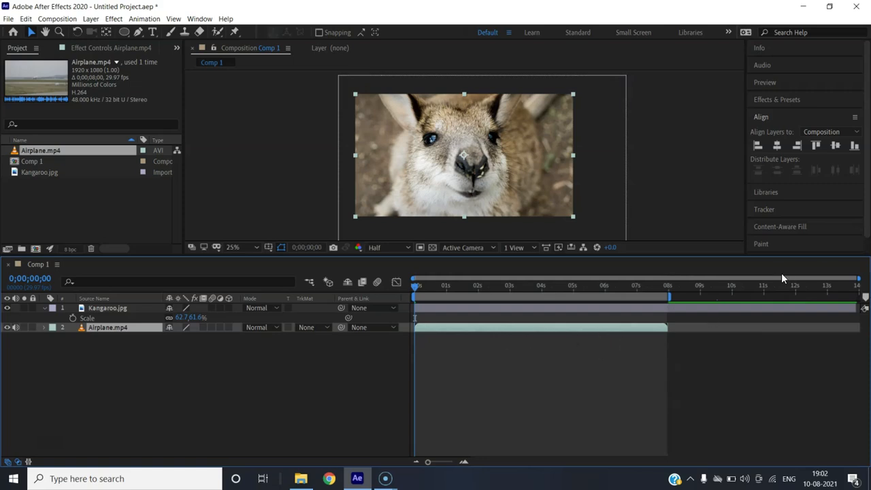
{"action": "mouse_move", "coordinate": [858, 279]}
{"action": "left_mouse_down"}
{"action": "mouse_move", "coordinate": [750, 279]}
{"action": "mouse_move", "coordinate": [870, 283]}
{"action": "left_mouse_up"}
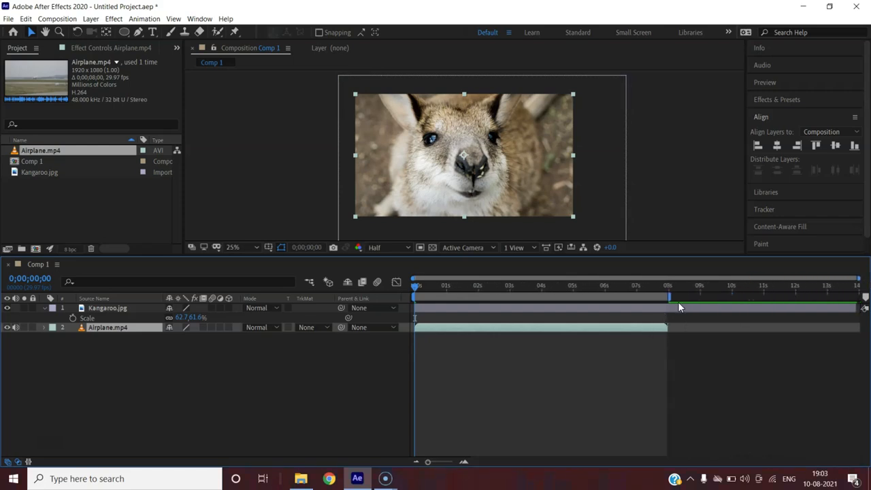
{"action": "left_click_drag", "start_coordinate": [671, 297], "coordinate": [858, 298]}
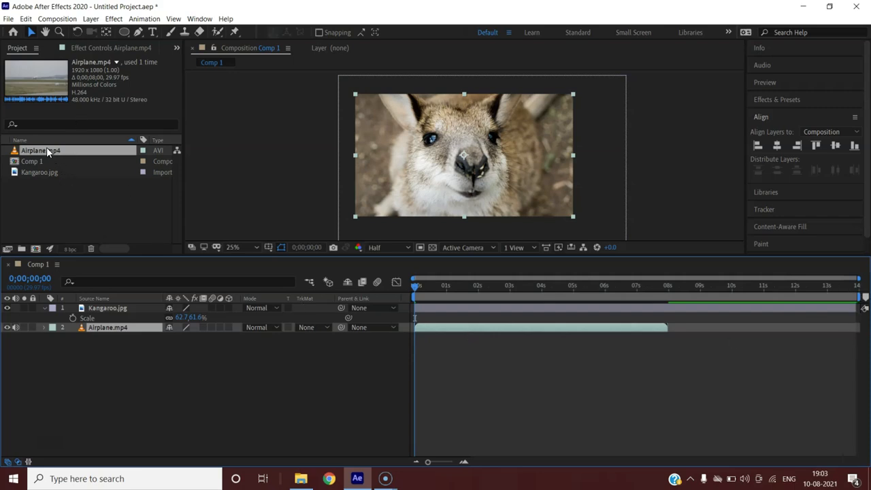
- Create a new composition from the Airplane.mp4 footage, and delete its layer and the composition from the project
{"action": "left_click_drag", "start_coordinate": [46, 149], "coordinate": [37, 250]}
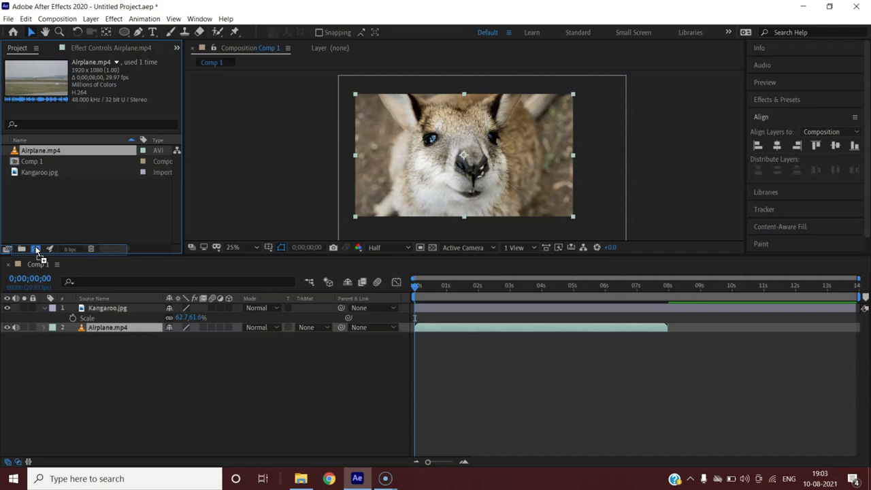
{"action": "left_click_drag", "start_coordinate": [38, 251], "coordinate": [37, 251]}
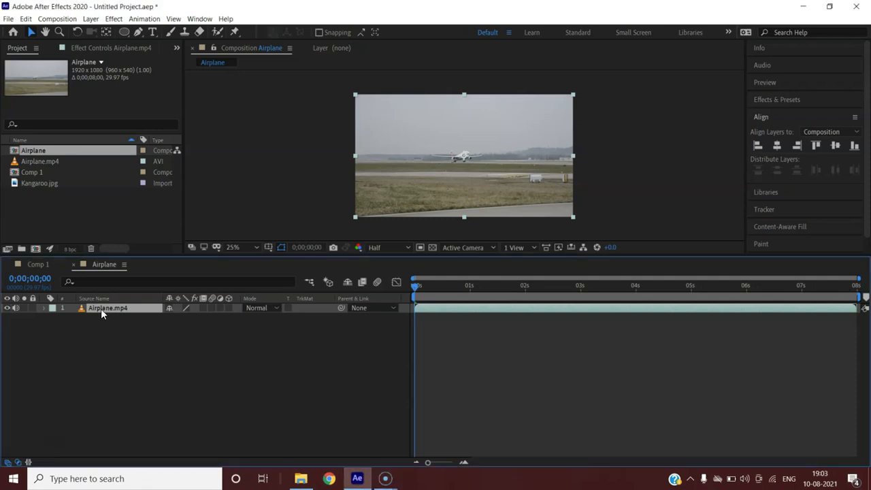
{"action": "key", "text": "Delete"}
{"action": "left_click", "coordinate": [48, 152]}
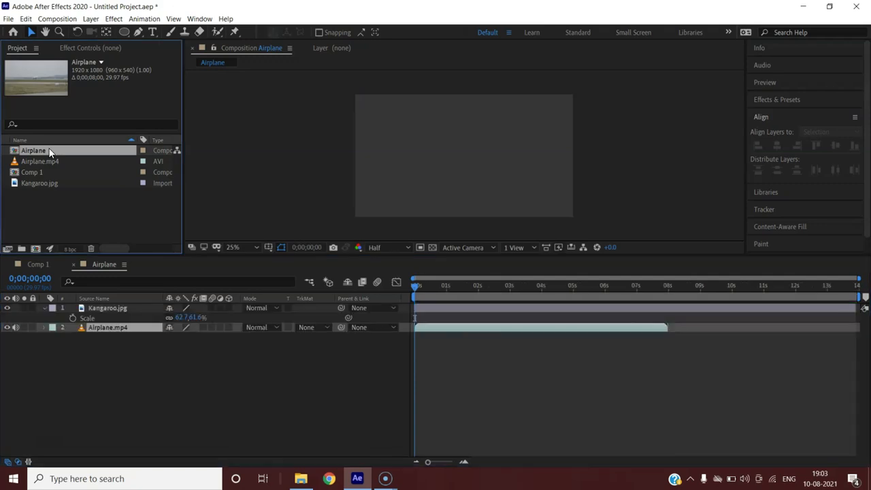
{"action": "key", "text": "Delete"}
{"action": "left_click", "coordinate": [28, 161]}
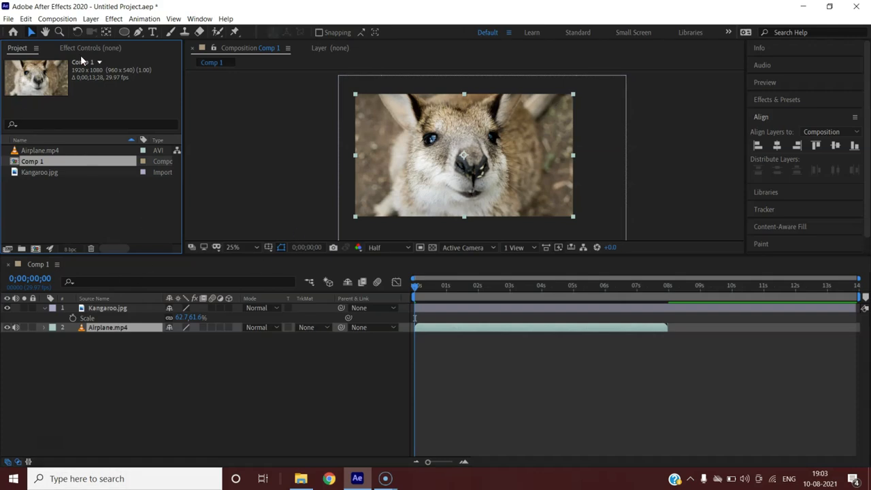
- Draw a closed eight-point Pen mask on the Airplane.mp4 layer, roughly enclosing the kangaroo's eyes and nose
{"action": "left_click", "coordinate": [138, 34]}
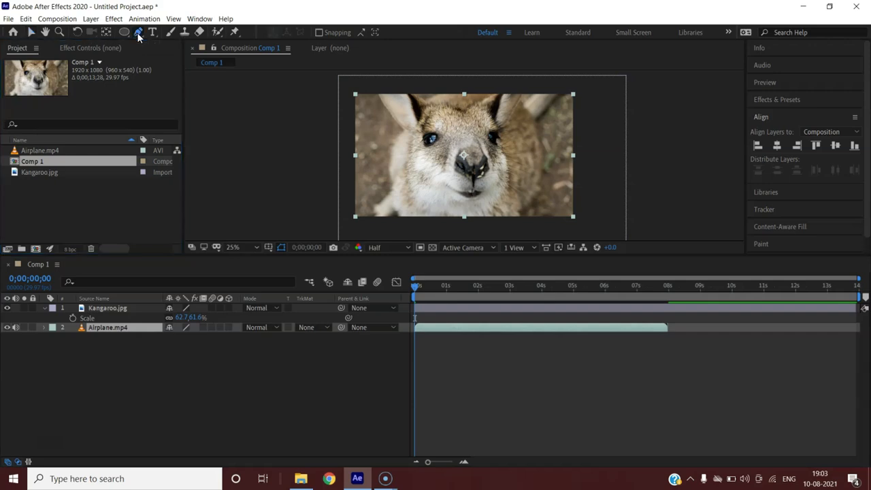
{"action": "left_click", "coordinate": [452, 110]}
{"action": "left_click", "coordinate": [409, 107]}
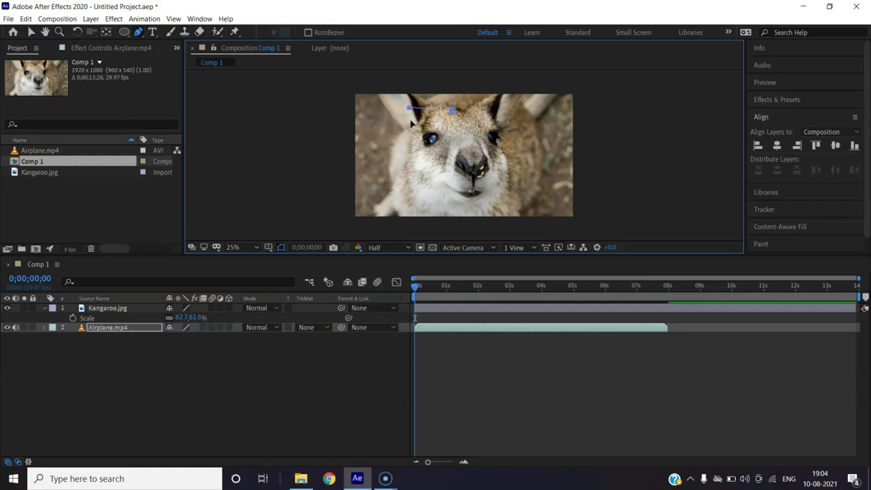
{"action": "left_click", "coordinate": [424, 161]}
{"action": "left_click", "coordinate": [460, 184]}
{"action": "left_click", "coordinate": [502, 180]}
{"action": "left_click", "coordinate": [513, 145]}
{"action": "left_click", "coordinate": [502, 118]}
{"action": "left_click", "coordinate": [483, 111]}
{"action": "left_click", "coordinate": [452, 109]}
{"action": "left_click", "coordinate": [32, 32]}
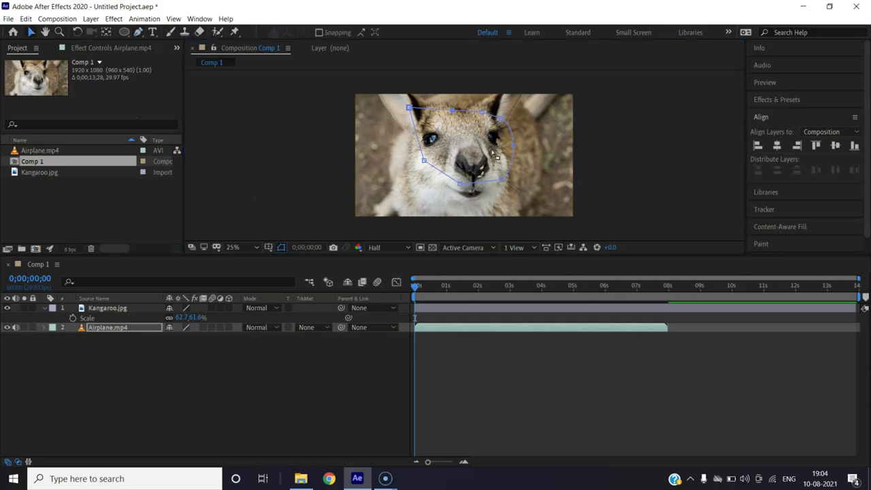
{"action": "left_click", "coordinate": [420, 196]}
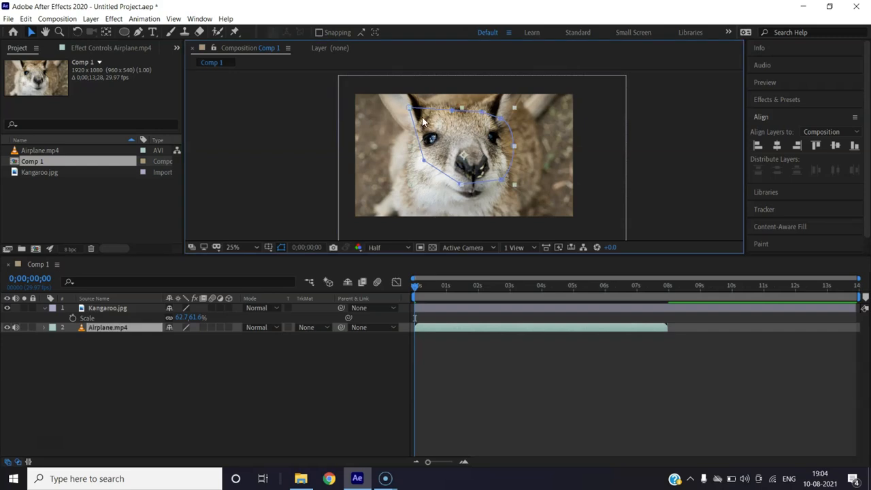
- Examine the mask path around the kangaroo's face at several magnifications
{"action": "scroll", "coordinate": [449, 112], "scroll_direction": "up", "scroll_amount": 4}
{"action": "scroll", "coordinate": [449, 112], "scroll_direction": "down", "scroll_amount": 4}
{"action": "scroll", "coordinate": [450, 112], "scroll_direction": "up", "scroll_amount": 3}
{"action": "left_click", "coordinate": [45, 31]}
{"action": "left_click_drag", "start_coordinate": [427, 104], "coordinate": [448, 160]}
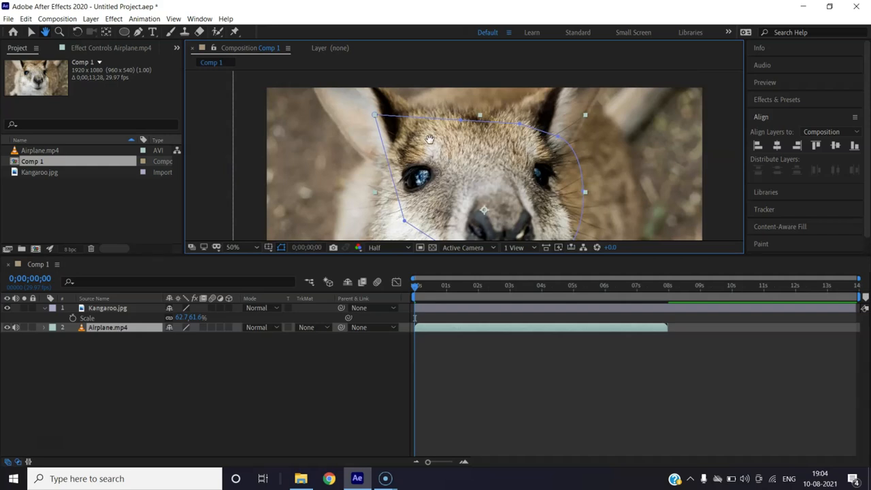
{"action": "scroll", "coordinate": [394, 115], "scroll_direction": "up", "scroll_amount": 2}
{"action": "scroll", "coordinate": [341, 103], "scroll_direction": "up", "scroll_amount": 2}
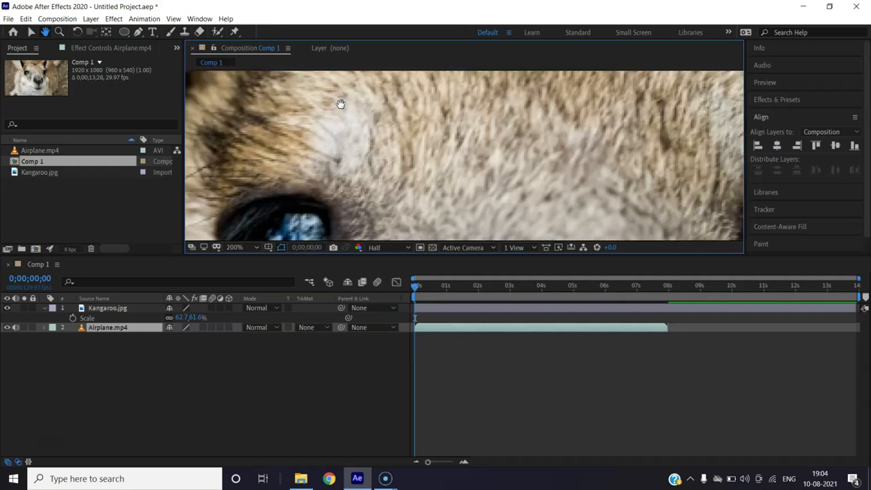
{"action": "scroll", "coordinate": [341, 104], "scroll_direction": "down", "scroll_amount": 6}
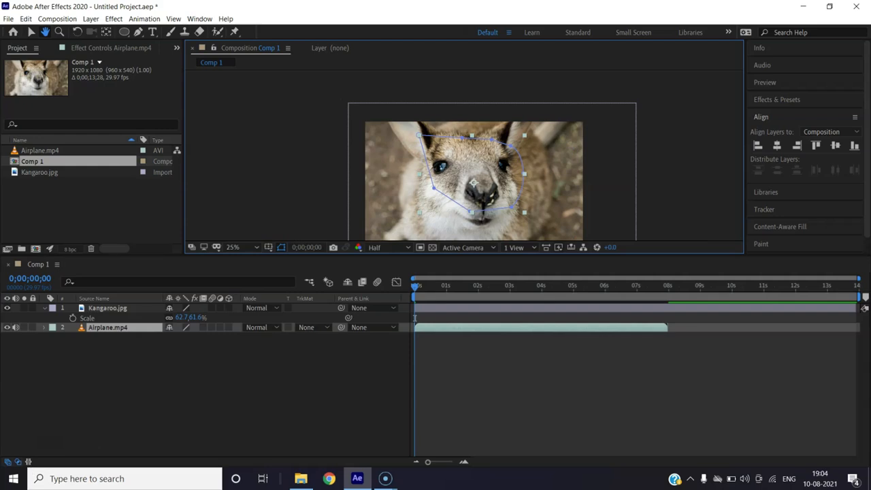
- Move the Airplane.mp4 layer above Kangaroo.jpg in the layer order
{"action": "left_click", "coordinate": [106, 328]}
{"action": "key", "text": "v"}
{"action": "left_click_drag", "start_coordinate": [106, 327], "coordinate": [106, 307]}
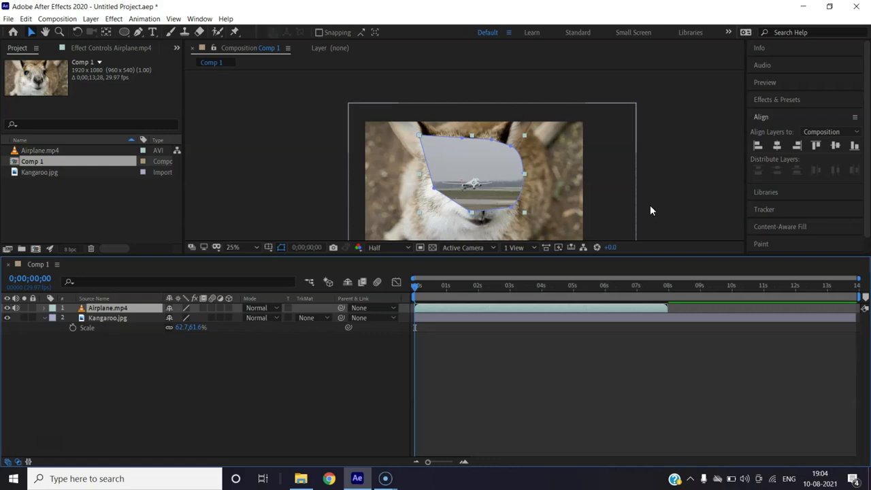
- Shift the Airplane.mp4 clip along the timeline so it starts at about 2 seconds, and return the current time to the start
{"action": "left_click_drag", "start_coordinate": [411, 285], "coordinate": [353, 288]}
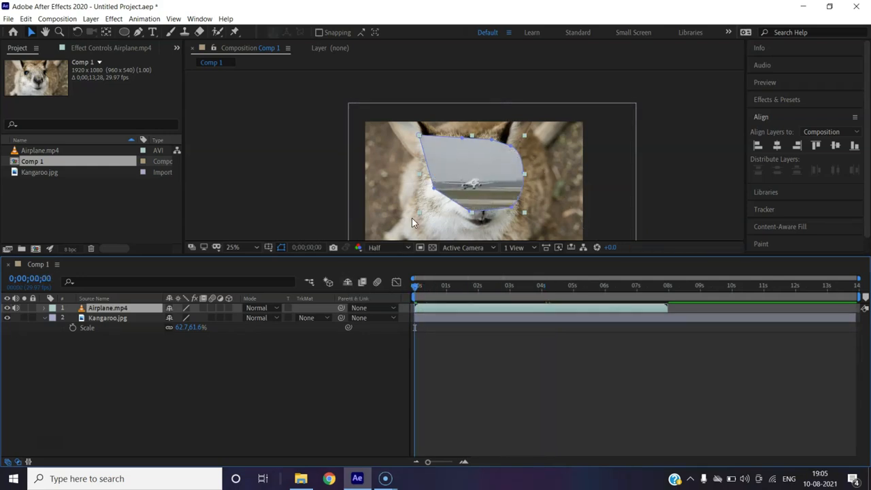
{"action": "left_click_drag", "start_coordinate": [440, 308], "coordinate": [504, 309]}
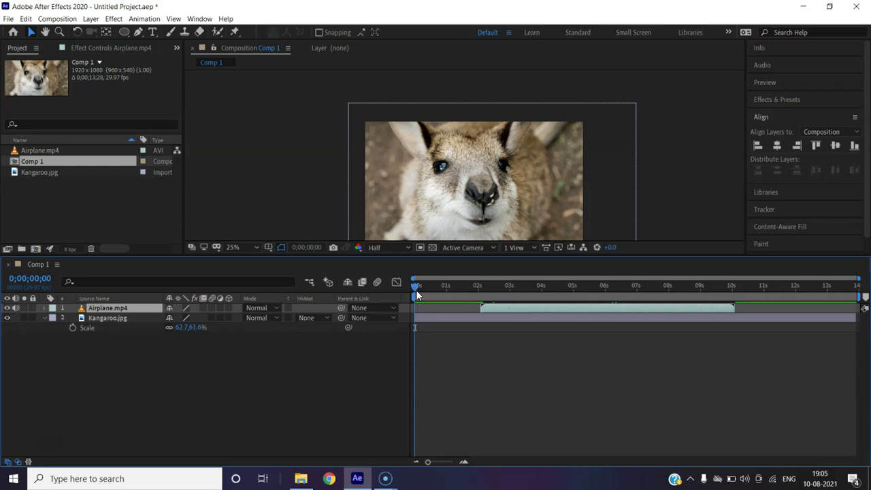
{"action": "mouse_move", "coordinate": [416, 288]}
{"action": "left_mouse_down"}
{"action": "mouse_move", "coordinate": [476, 287]}
{"action": "mouse_move", "coordinate": [404, 293]}
{"action": "left_mouse_up"}
- Preview Comp 1 from the beginning past the point where the masked airplane clip starts
{"action": "left_click", "coordinate": [439, 307]}
{"action": "key", "text": "space"}
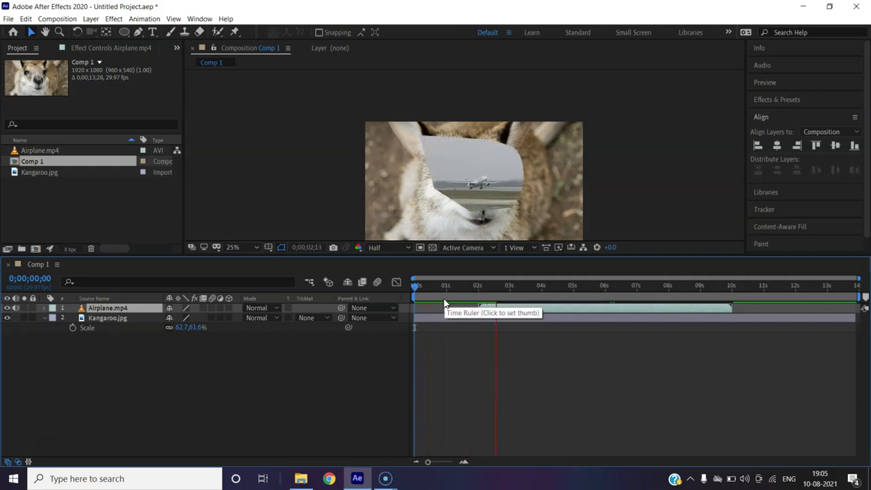
{"action": "key", "text": "space"}
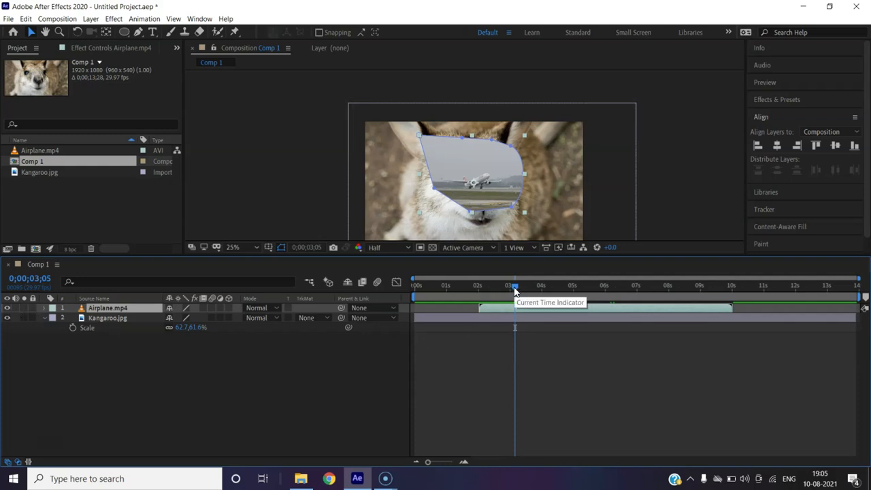
{"action": "left_click", "coordinate": [413, 288]}
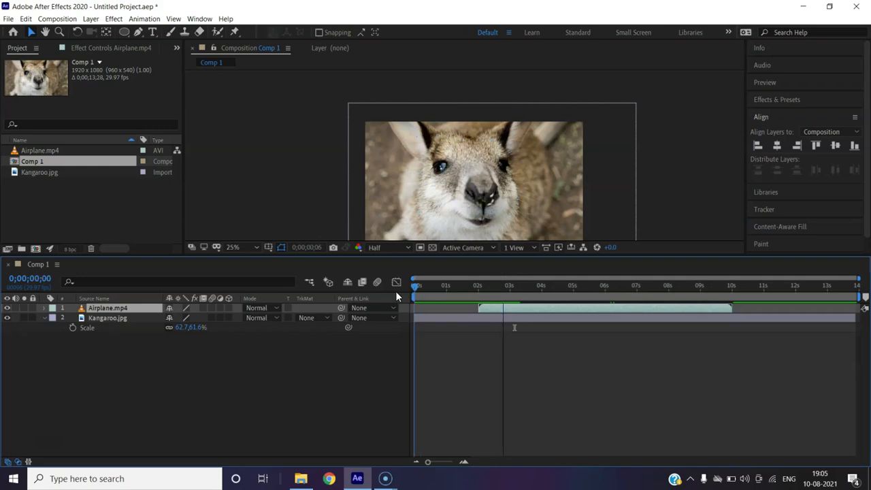
{"action": "key", "text": "space"}
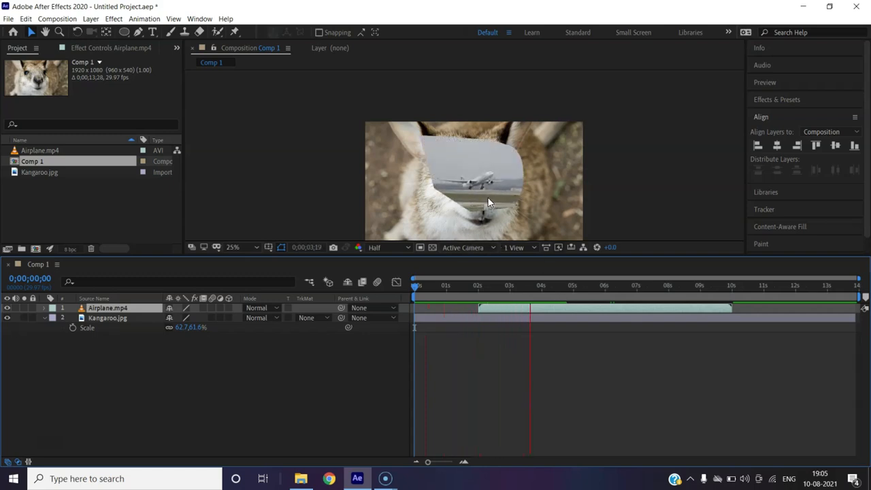
{"action": "key", "text": "space"}
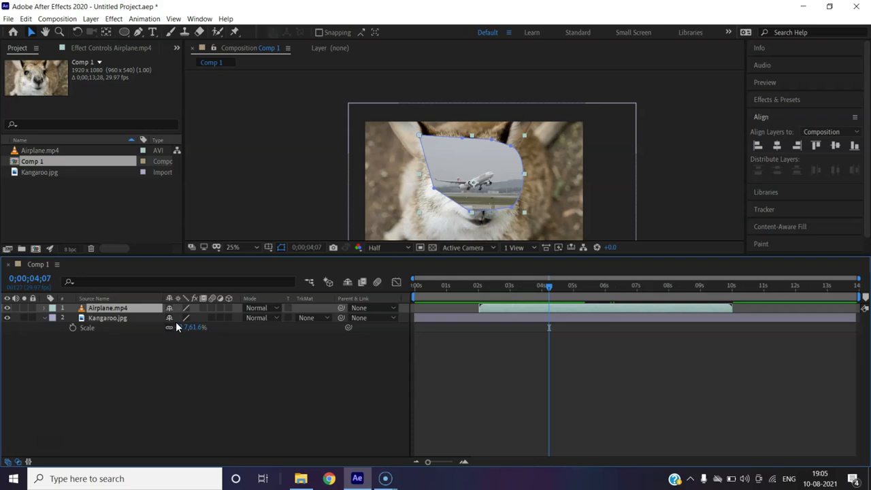
- Set the current time to 0;00;02;01, where the Airplane.mp4 clip starts
{"action": "left_click_drag", "start_coordinate": [548, 287], "coordinate": [496, 286]}
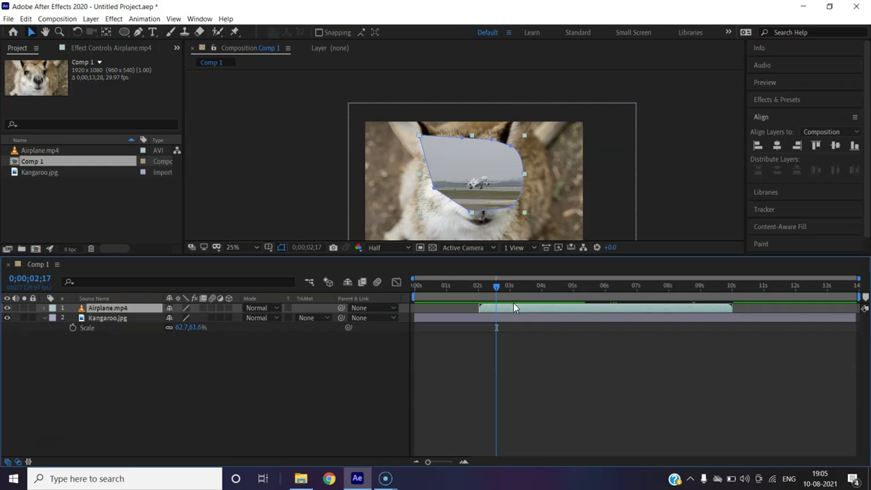
{"action": "mouse_move", "coordinate": [496, 286]}
{"action": "left_mouse_down"}
{"action": "mouse_move", "coordinate": [467, 291]}
{"action": "mouse_move", "coordinate": [479, 288]}
{"action": "left_mouse_up"}
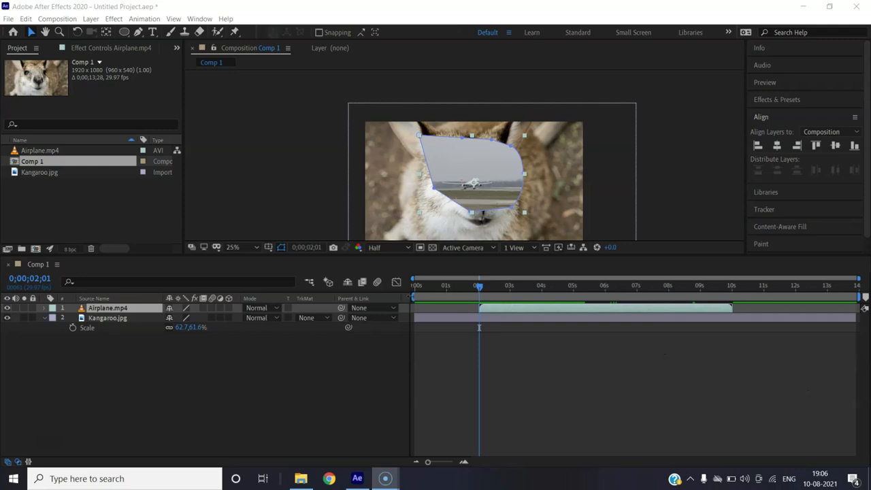
{"action": "mouse_move", "coordinate": [861, 297]}
{"action": "left_mouse_down"}
{"action": "mouse_move", "coordinate": [768, 295]}
{"action": "mouse_move", "coordinate": [862, 297]}
{"action": "left_mouse_up"}
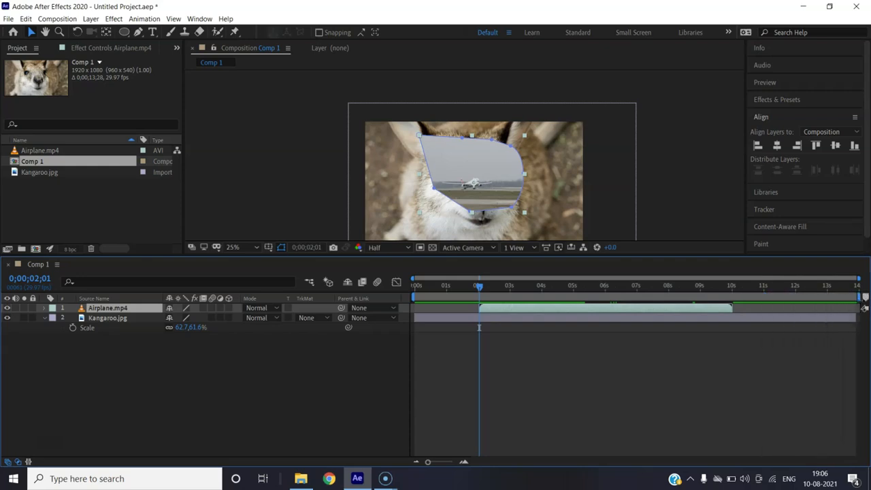
- Set Comp 1's work area to match the Airplane.mp4 clip, from about 2 to 10 seconds
{"action": "left_click_drag", "start_coordinate": [861, 297], "coordinate": [736, 297]}
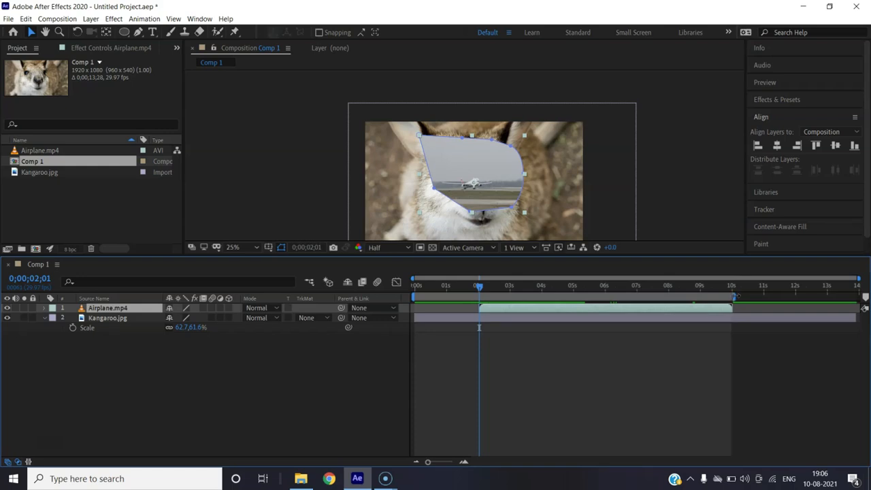
{"action": "left_click_drag", "start_coordinate": [412, 298], "coordinate": [481, 298]}
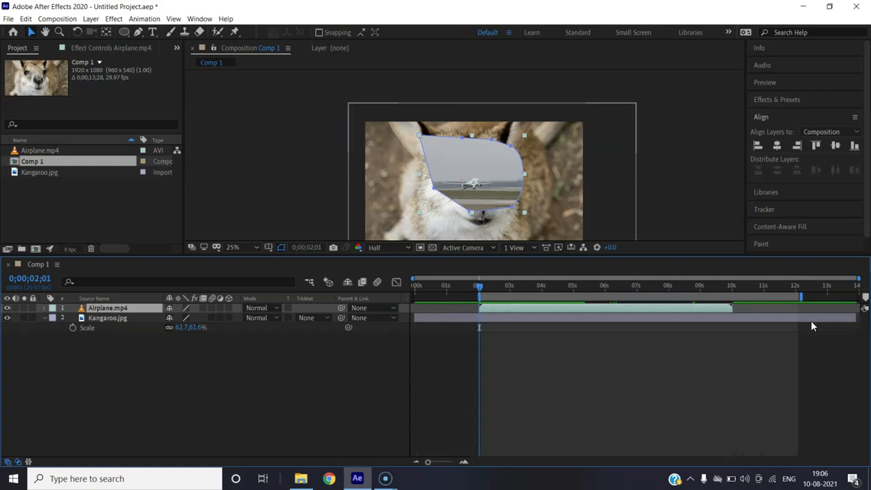
{"action": "mouse_move", "coordinate": [803, 299]}
{"action": "left_mouse_down"}
{"action": "mouse_move", "coordinate": [738, 298]}
{"action": "mouse_move", "coordinate": [736, 307]}
{"action": "left_mouse_up"}
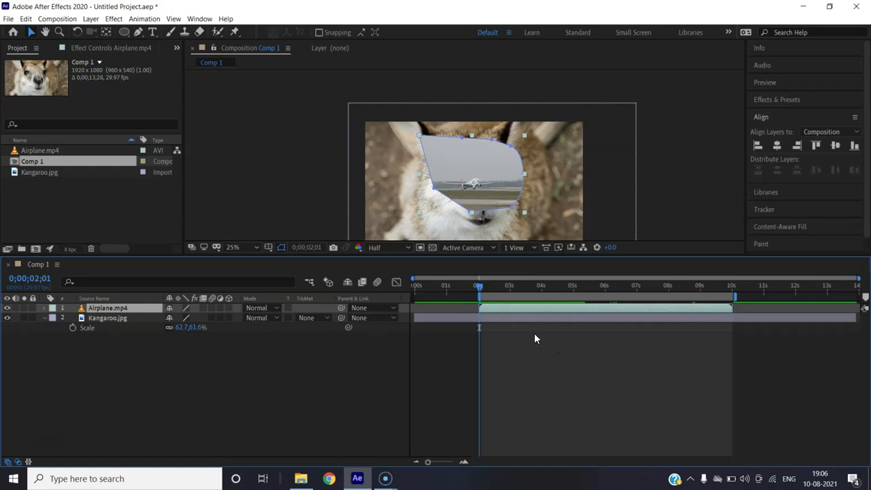
- Preview the work area, and scrub the current time to 0;00;10;00 at the end of the Airplane.mp4 clip
{"action": "key", "text": "space"}
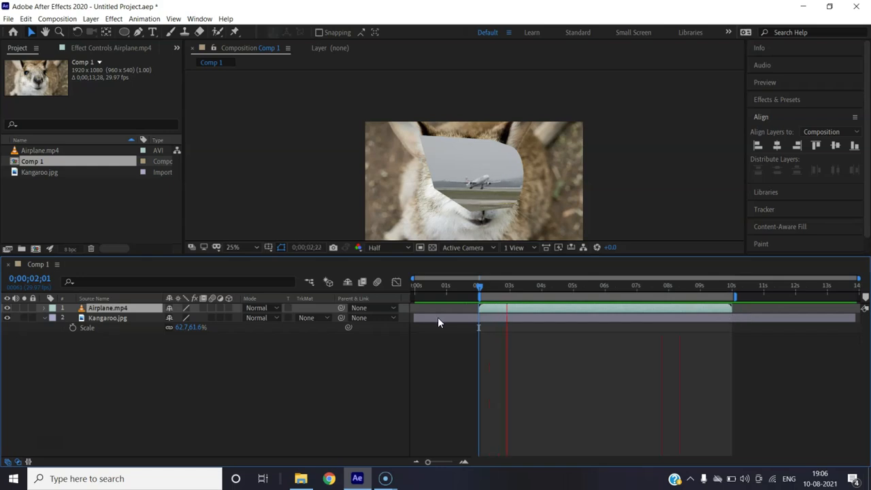
{"action": "key", "text": "space"}
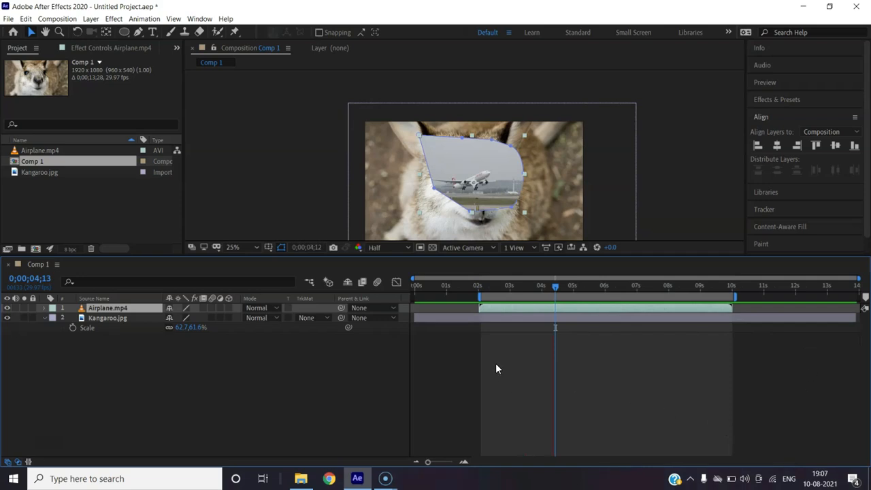
{"action": "left_click_drag", "start_coordinate": [555, 286], "coordinate": [522, 304]}
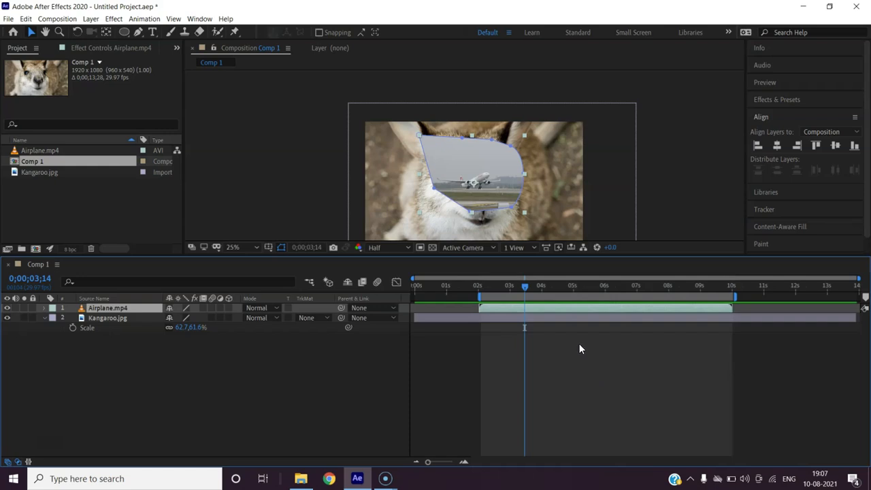
{"action": "left_click_drag", "start_coordinate": [525, 291], "coordinate": [732, 306]}
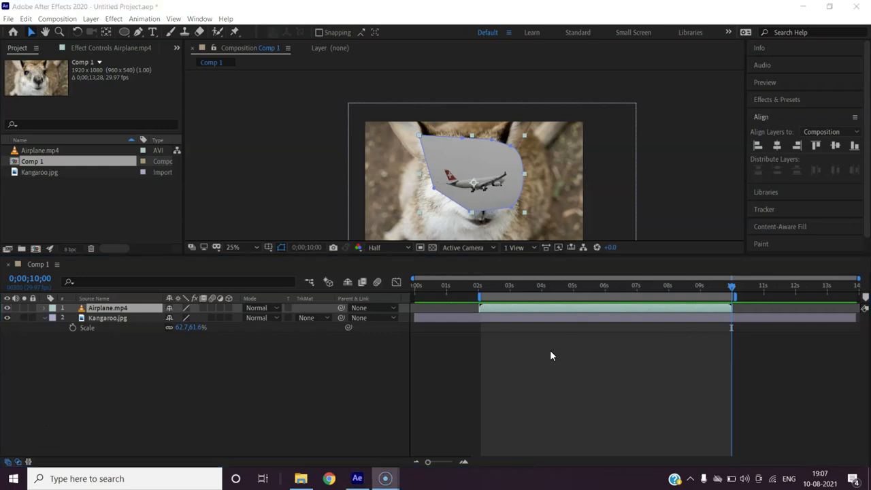
- Narrow the work area to about 3 to 5 seconds, inside the Airplane.mp4 clip
{"action": "left_click_drag", "start_coordinate": [479, 298], "coordinate": [511, 297]}
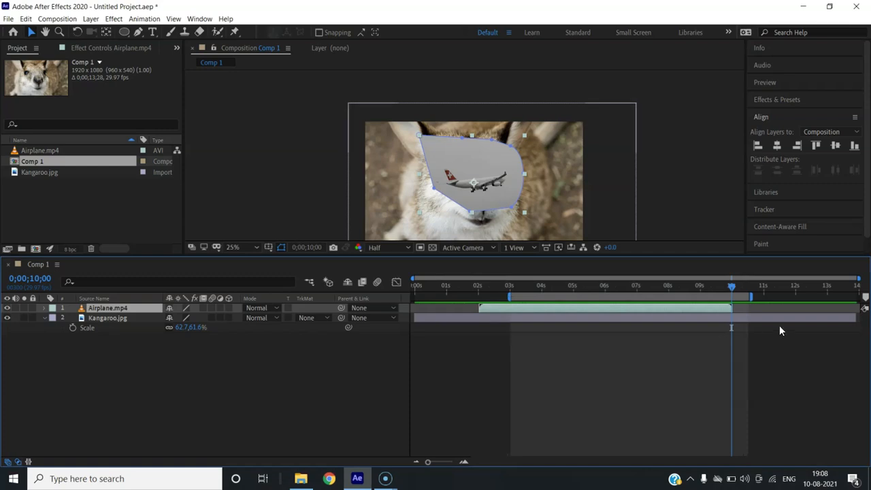
{"action": "left_click_drag", "start_coordinate": [753, 297], "coordinate": [575, 306]}
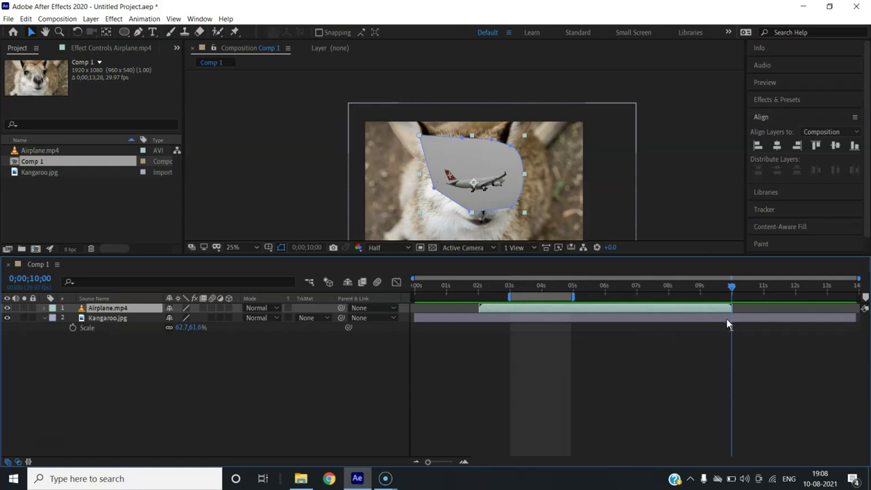
{"action": "mouse_move", "coordinate": [731, 308]}
{"action": "left_mouse_down"}
{"action": "mouse_move", "coordinate": [608, 309]}
{"action": "mouse_move", "coordinate": [731, 310]}
{"action": "left_mouse_up"}
- Try trimming Comp 1 to the work area
{"action": "left_click", "coordinate": [140, 20]}
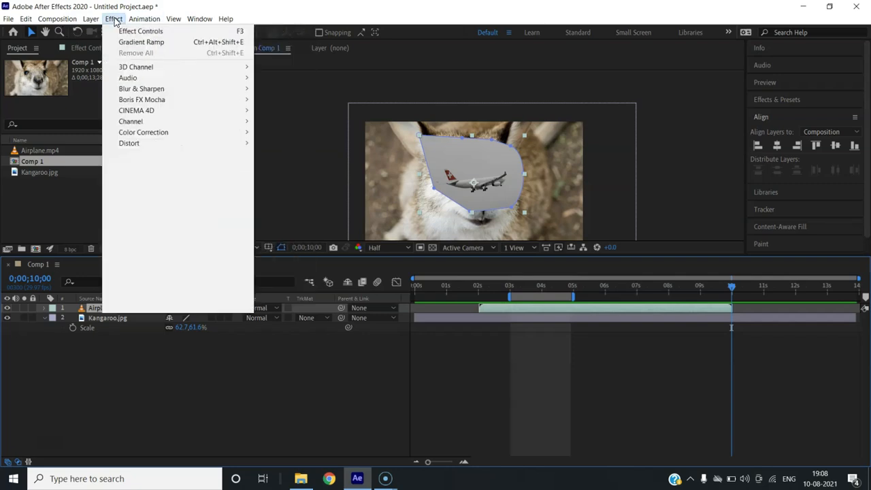
{"action": "mouse_move", "coordinate": [62, 21]}
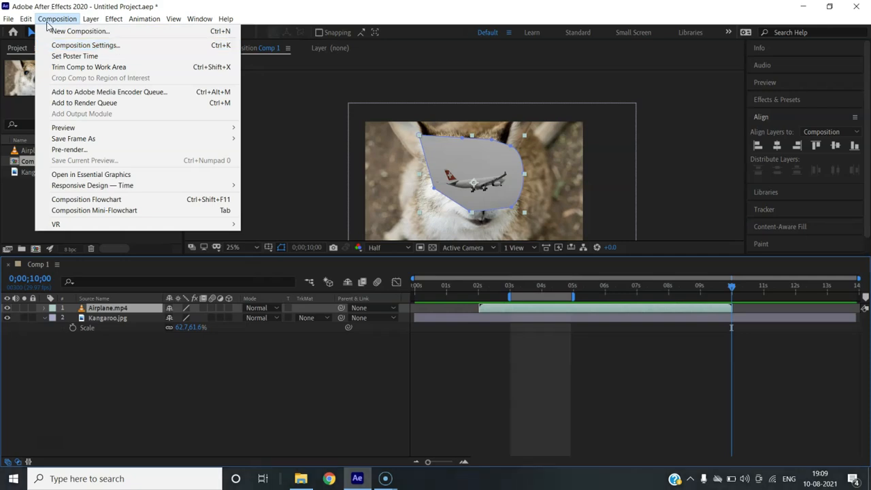
{"action": "left_click", "coordinate": [115, 68]}
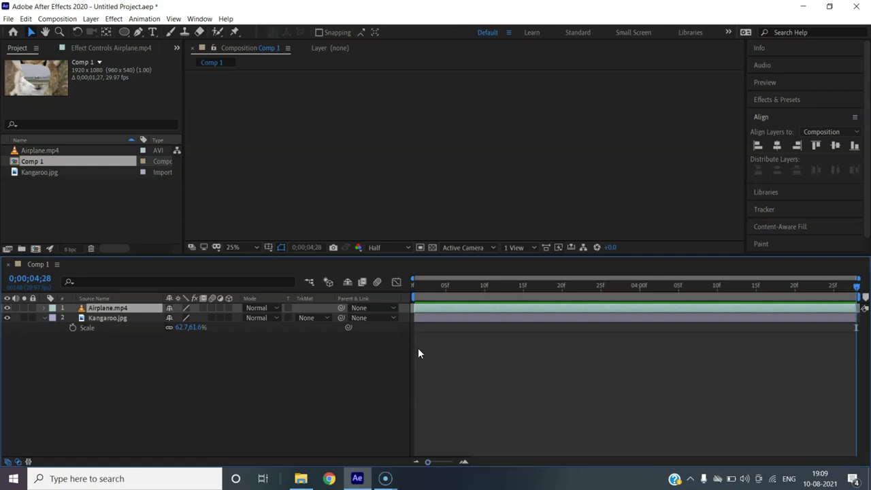
- Return the current time to the start of the trimmed composition and preview it
{"action": "left_click", "coordinate": [546, 298]}
{"action": "left_click_drag", "start_coordinate": [422, 302], "coordinate": [377, 299]}
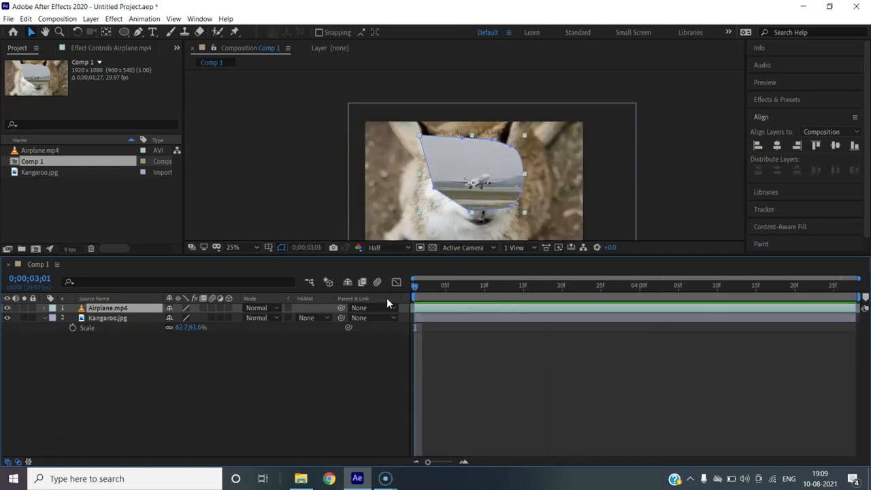
{"action": "key", "text": "space"}
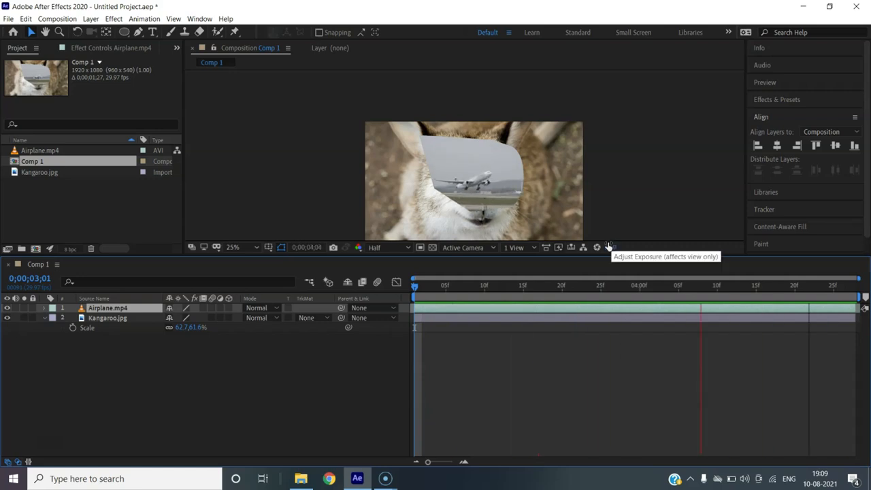
{"action": "key", "text": "space"}
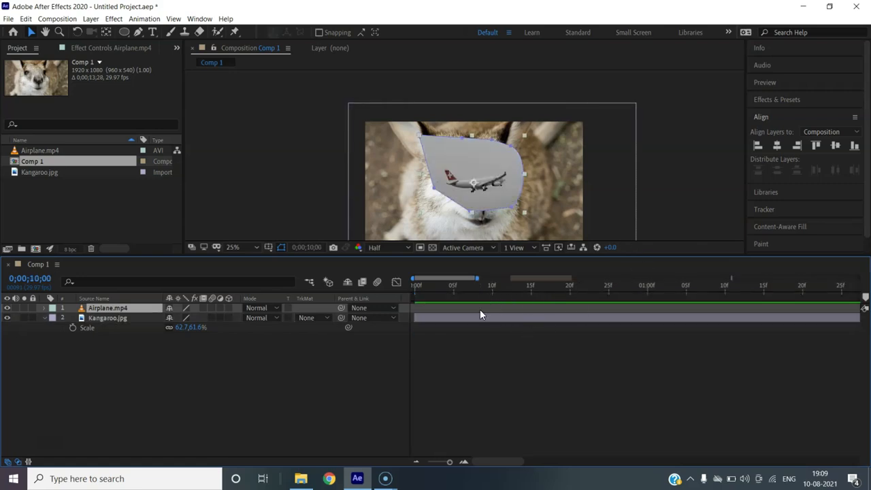
- Set the current time to 0;00;03;01 at the work area's start and trim Comp 1 to the work area
{"action": "left_click_drag", "start_coordinate": [478, 278], "coordinate": [859, 279]}
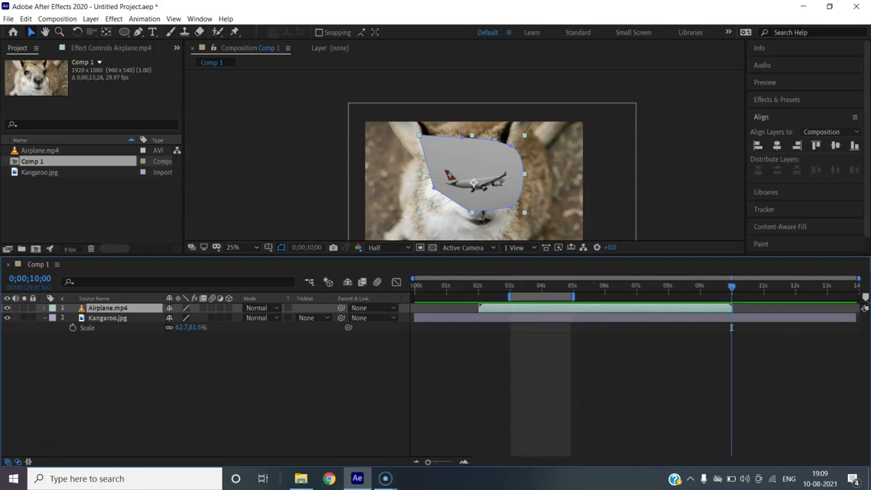
{"action": "left_click_drag", "start_coordinate": [733, 289], "coordinate": [511, 290]}
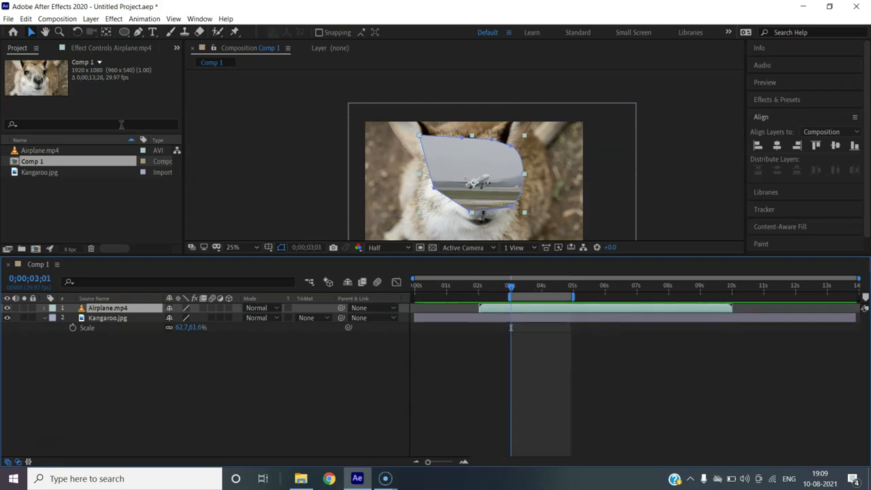
{"action": "left_click", "coordinate": [58, 19]}
{"action": "left_click", "coordinate": [60, 70]}
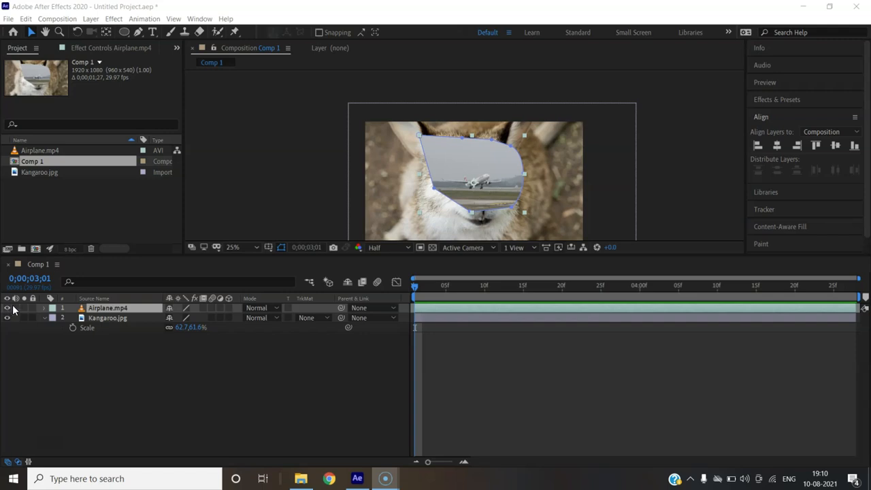
- Delete the masks from the Airplane.mp4 layer and collapse its properties
{"action": "left_click", "coordinate": [43, 309]}
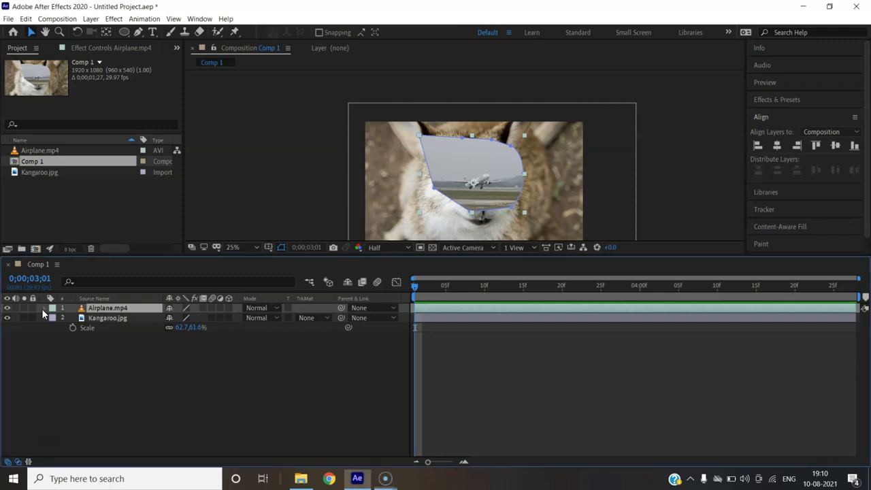
{"action": "left_click", "coordinate": [74, 319]}
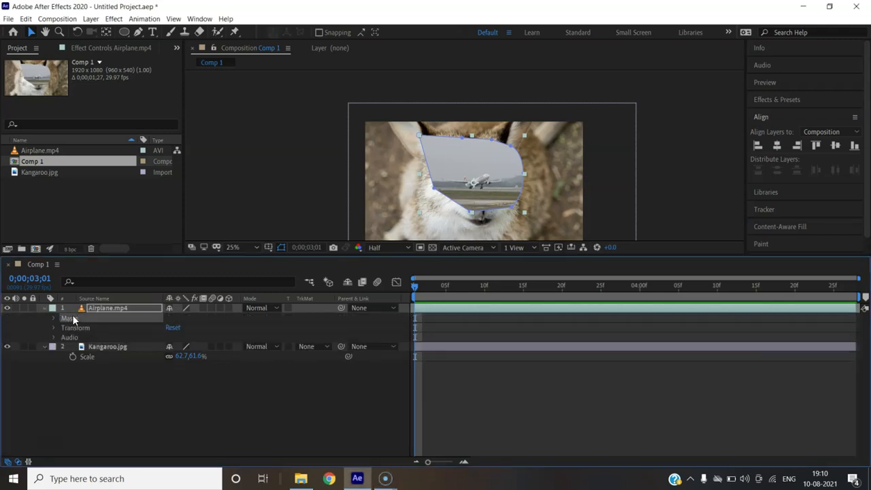
{"action": "key", "text": "Delete"}
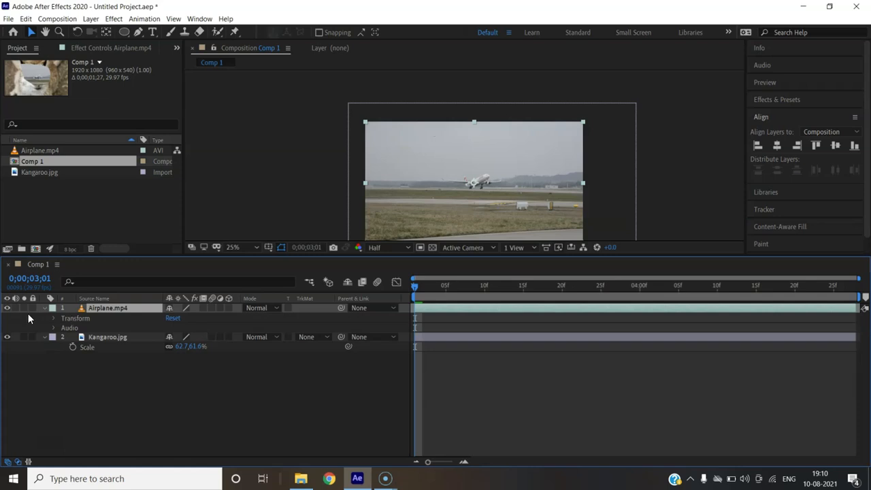
{"action": "left_click", "coordinate": [44, 308]}
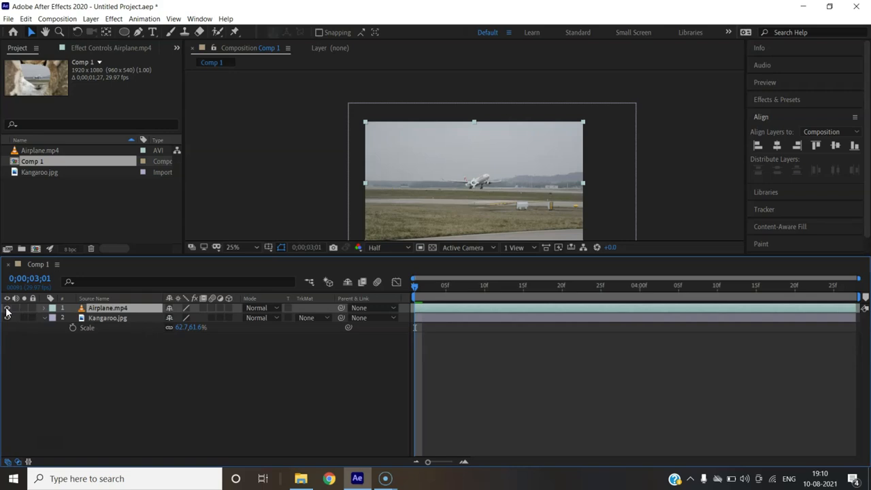
- Toggle the Airplane.mp4 layer's visibility off and on to compare it with the kangaroo photo beneath, leaving it visible
{"action": "left_click", "coordinate": [7, 308]}
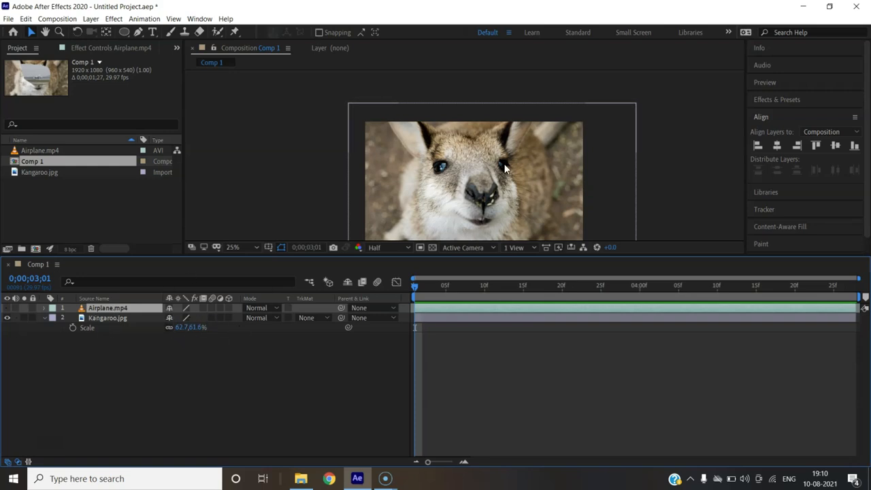
{"action": "left_click", "coordinate": [8, 309]}
{"action": "left_click", "coordinate": [8, 308]}
{"action": "left_click", "coordinate": [8, 309]}
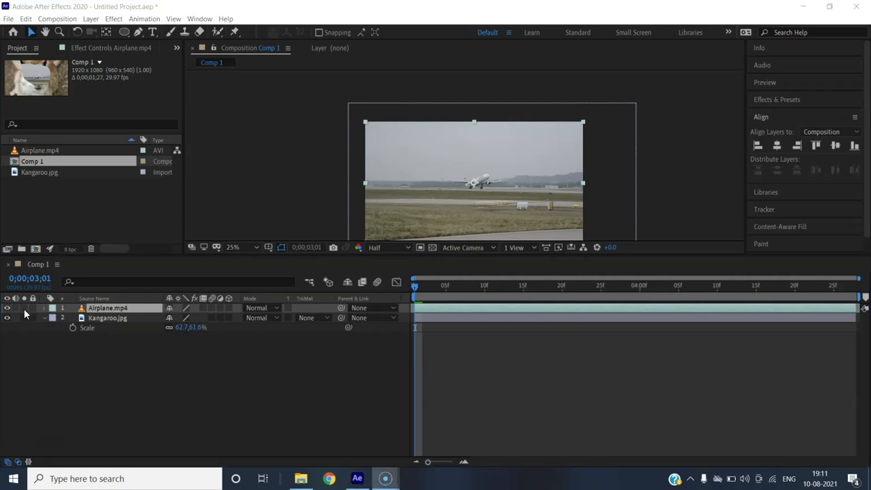
- With no layer selected, draw a red circle with a 28 px black stroke over the airplane footage using the Ellipse tool
{"action": "left_click", "coordinate": [123, 32]}
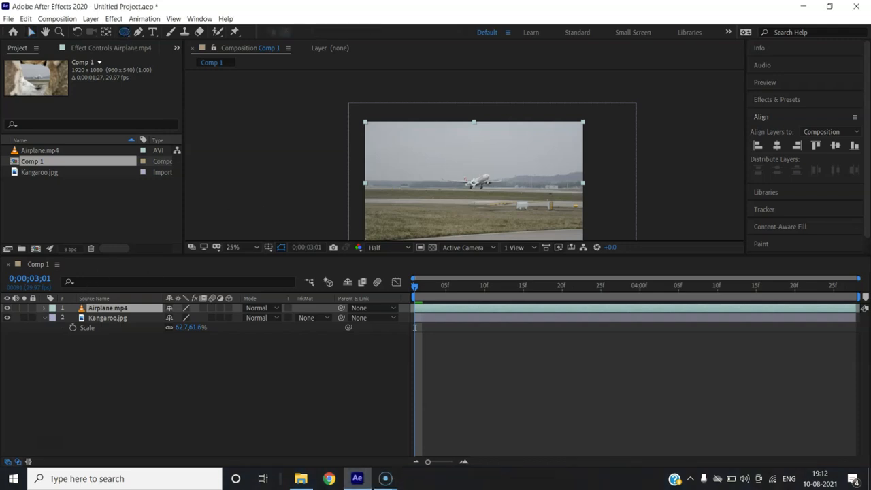
{"action": "left_click", "coordinate": [31, 32]}
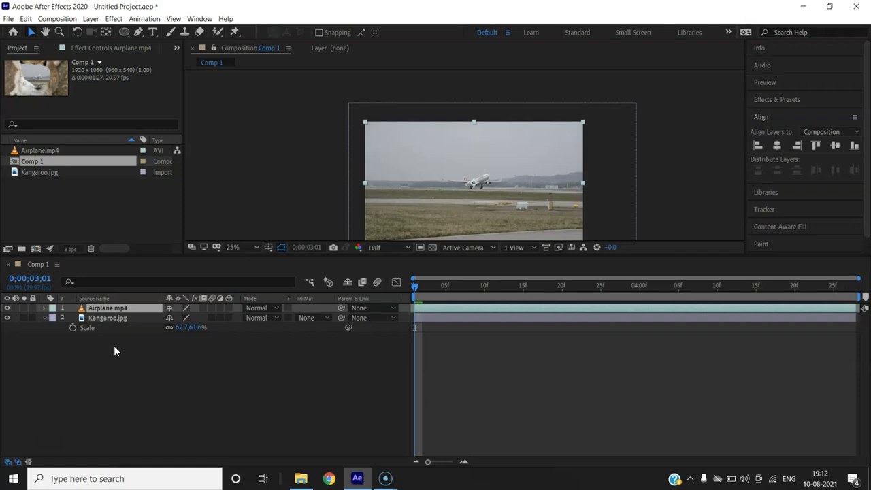
{"action": "left_click", "coordinate": [113, 345]}
{"action": "left_click", "coordinate": [123, 32]}
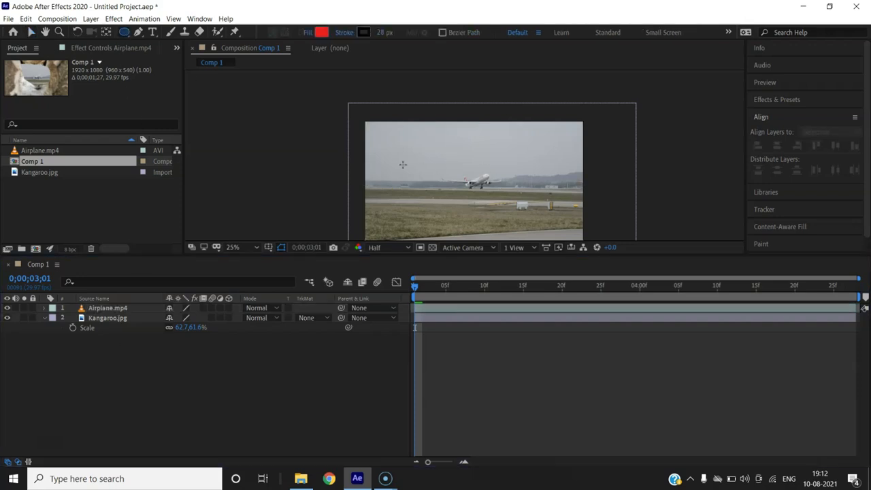
{"action": "left_click_drag", "start_coordinate": [405, 140], "coordinate": [486, 219]}
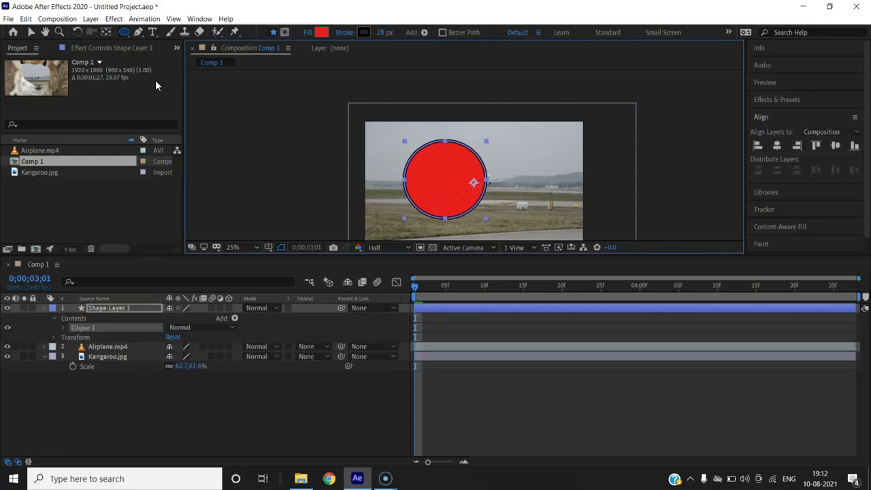
- Deselect the circle, draw a red star with the Star tool as a separate shape layer, and move it just right of the circle
{"action": "left_click", "coordinate": [30, 32]}
{"action": "left_click", "coordinate": [125, 413]}
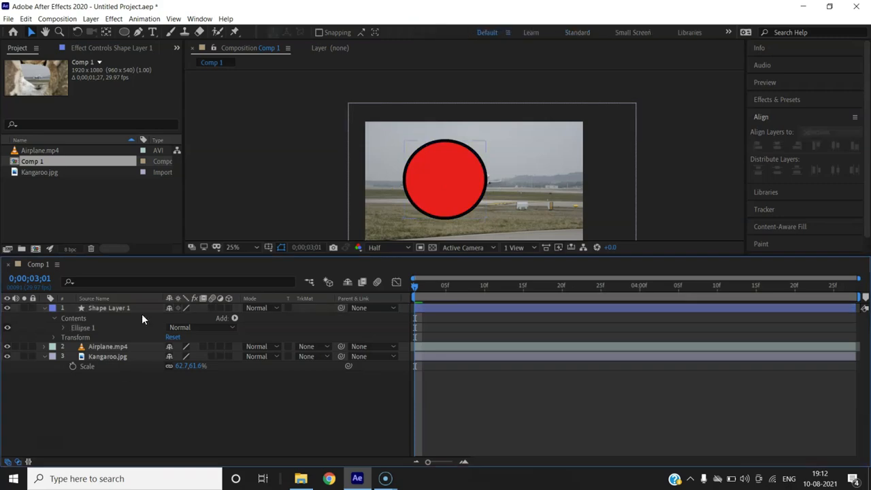
{"action": "left_click_drag", "start_coordinate": [126, 32], "coordinate": [164, 81]}
{"action": "mouse_move", "coordinate": [511, 145]}
{"action": "left_mouse_down"}
{"action": "mouse_move", "coordinate": [567, 102]}
{"action": "mouse_move", "coordinate": [552, 120]}
{"action": "left_mouse_up"}
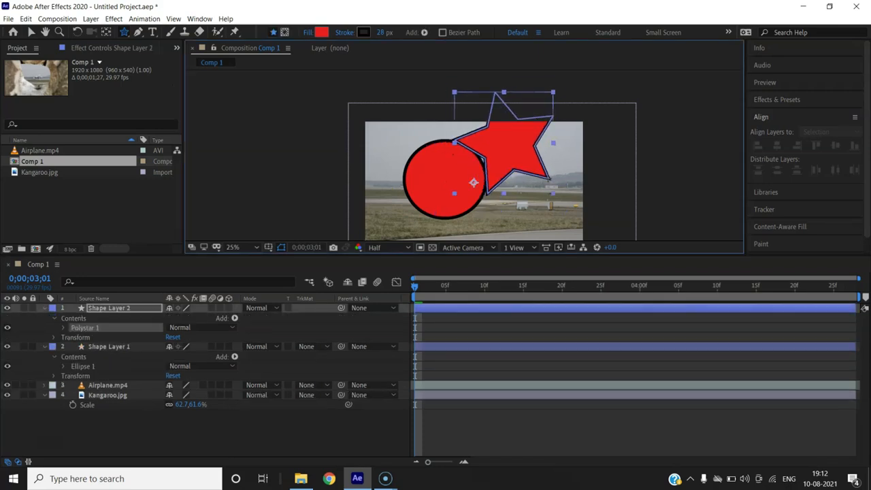
{"action": "left_click", "coordinate": [30, 32]}
{"action": "left_click_drag", "start_coordinate": [506, 150], "coordinate": [540, 183]}
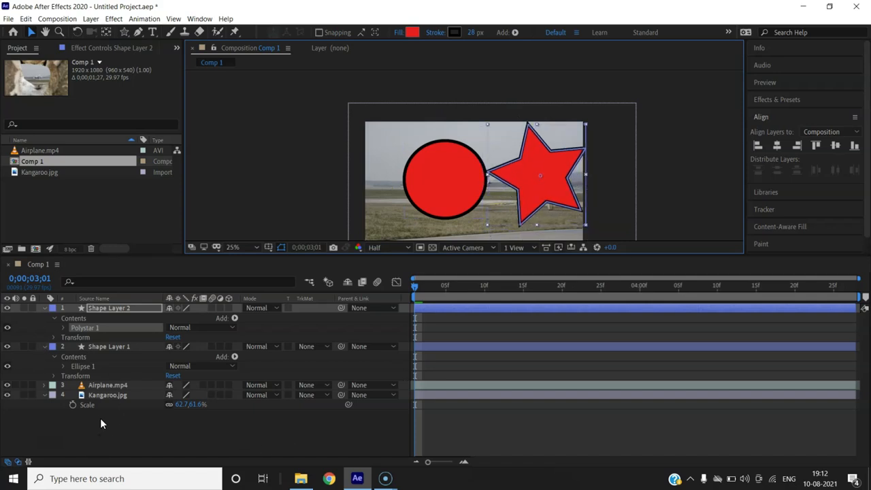
- Collapse the properties of Shape Layer 1 and Shape Layer 2, and select the Airplane.mp4 layer
{"action": "left_click", "coordinate": [46, 349]}
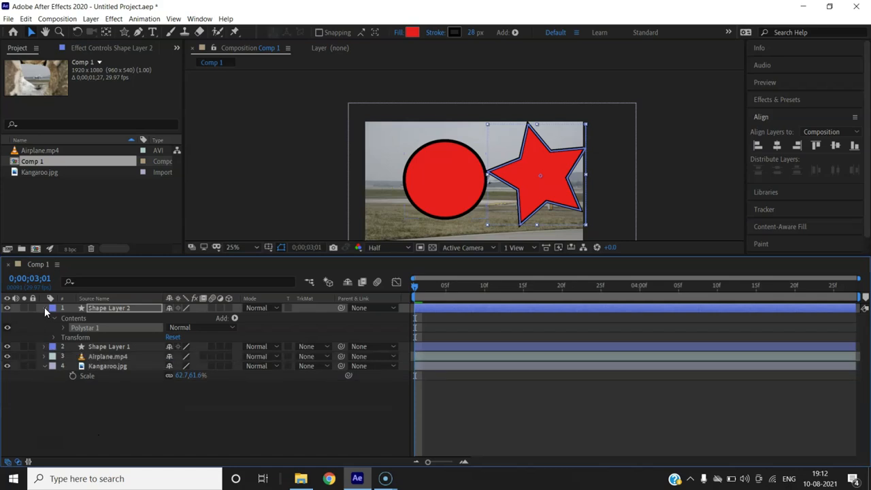
{"action": "left_click", "coordinate": [44, 307]}
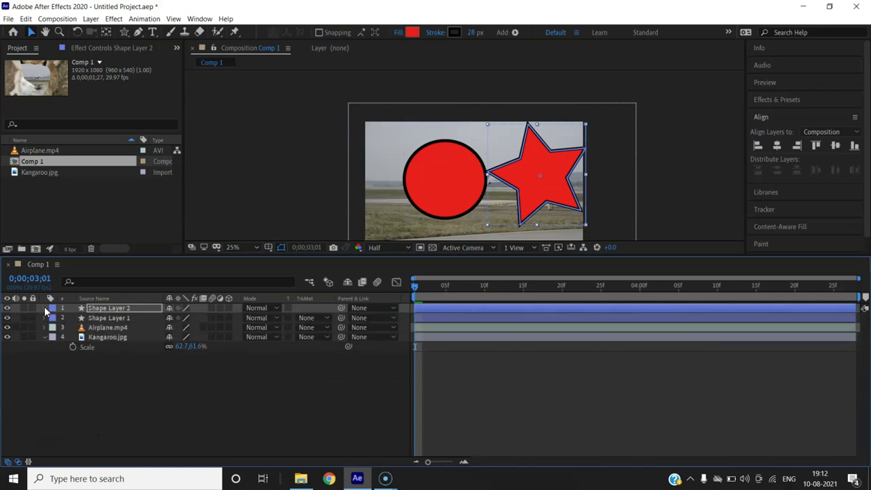
{"action": "left_click", "coordinate": [101, 328]}
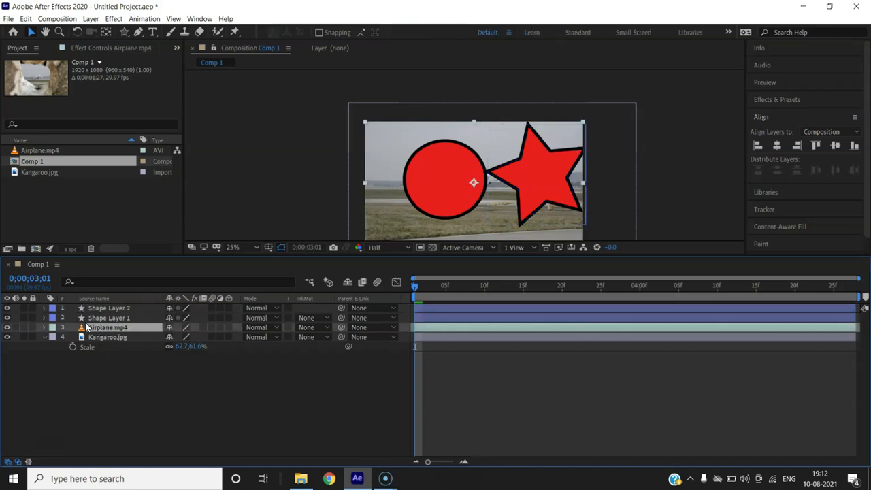
- Solo the Airplane.mp4 layer to view it alone and unsolo it, and lock and unlock the same layer
{"action": "left_click", "coordinate": [24, 328]}
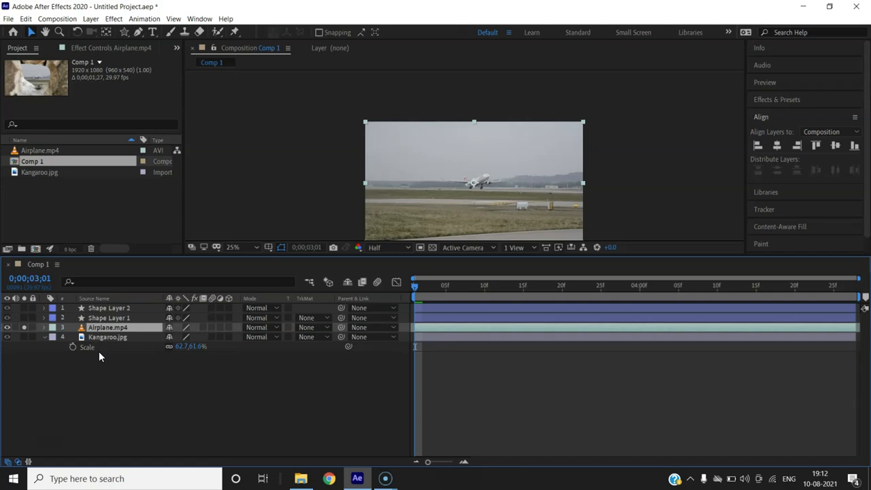
{"action": "left_click", "coordinate": [24, 328]}
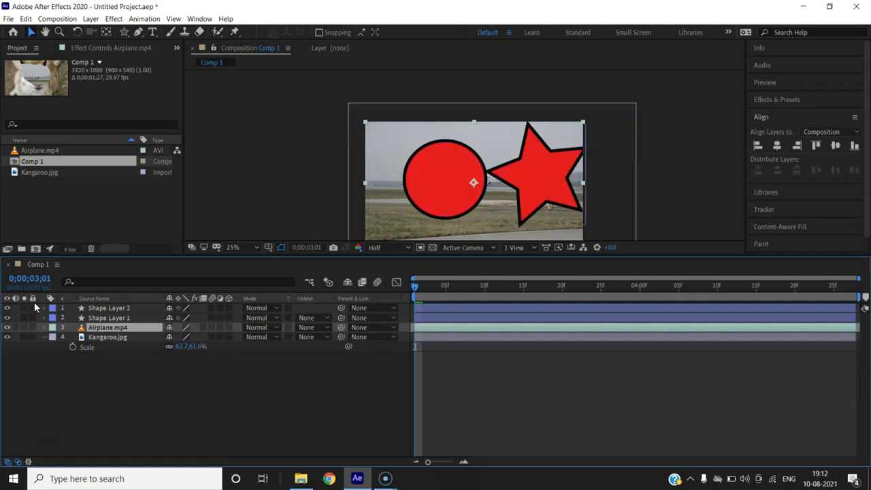
{"action": "left_click", "coordinate": [31, 326]}
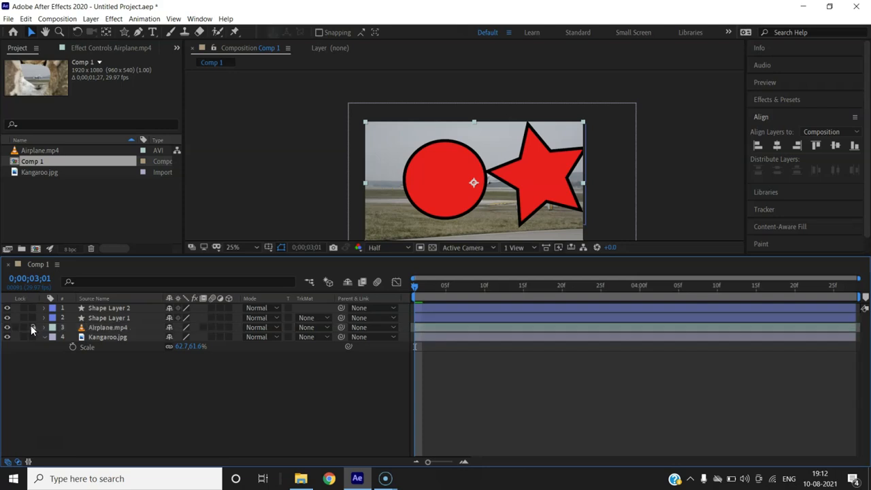
{"action": "left_click", "coordinate": [31, 327]}
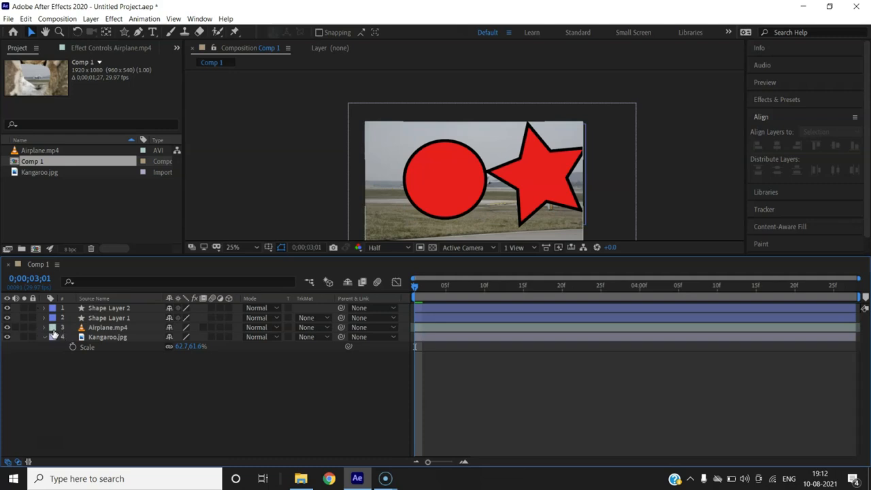
- Open the Airplane.mp4 layer's name for editing, leave it without renaming, and look up the Rename command among the layer's options
{"action": "left_click", "coordinate": [105, 327]}
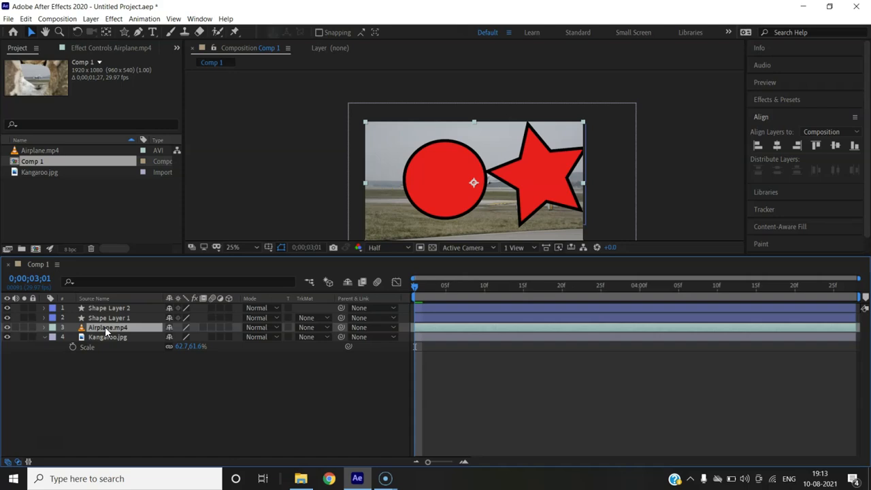
{"action": "key", "text": "Return"}
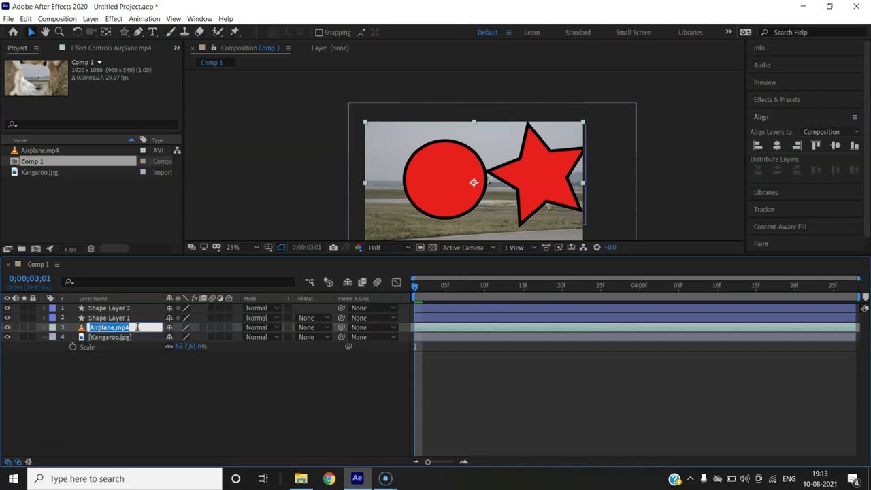
{"action": "left_click", "coordinate": [133, 355]}
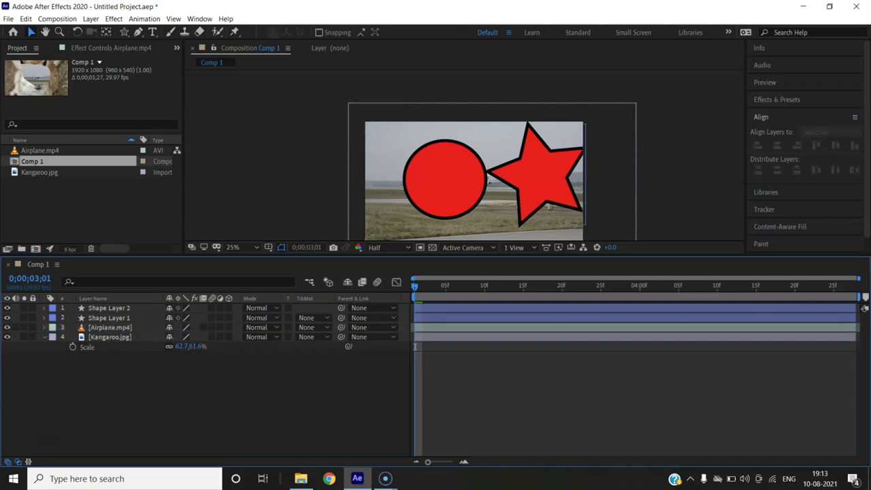
{"action": "left_click", "coordinate": [116, 327]}
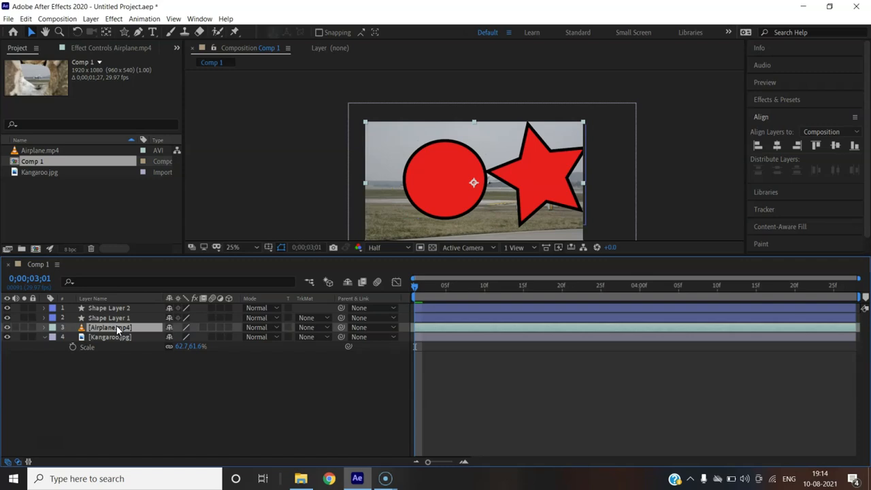
{"action": "right_click", "coordinate": [117, 330]}
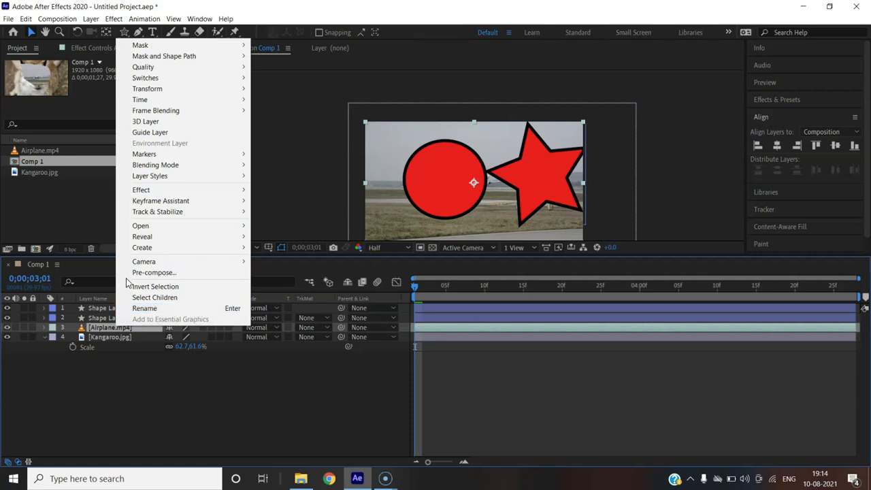
{"action": "left_click", "coordinate": [94, 324]}
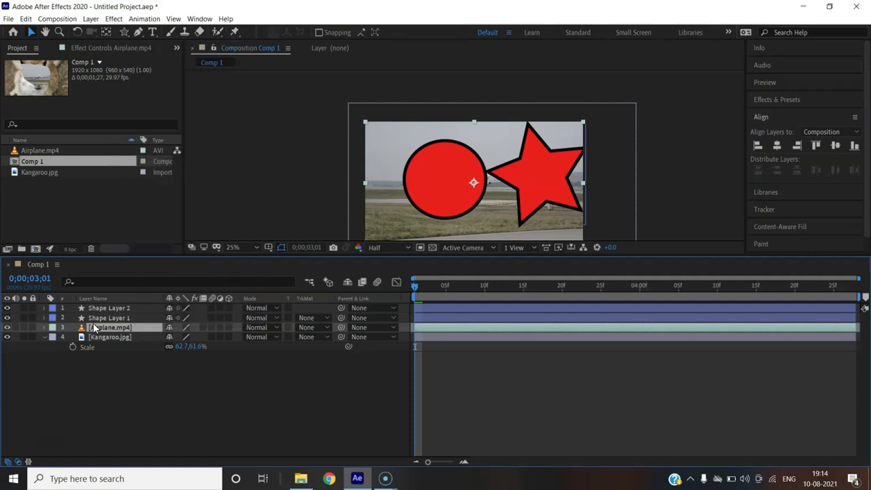
- Examine the Transform properties of the Airplane.mp4 layer, collapse that group, and reveal the Transform properties of the Kangaroo.jpg layer
{"action": "left_click", "coordinate": [44, 327]}
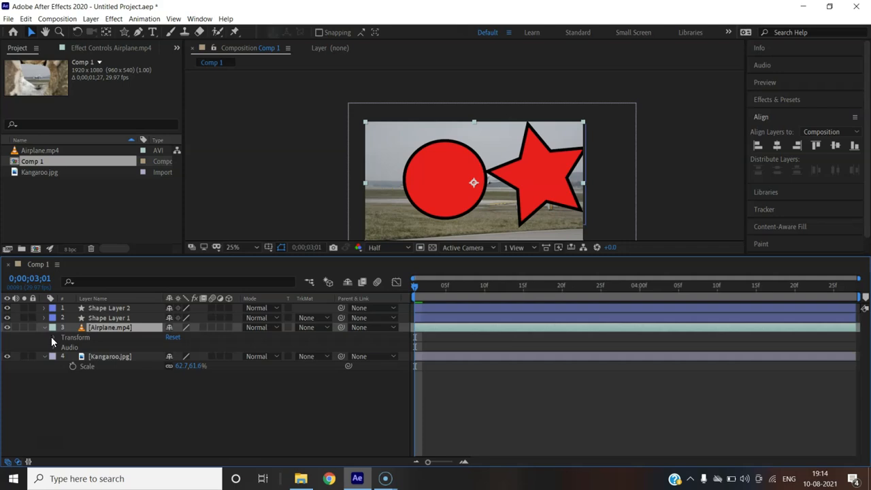
{"action": "left_click", "coordinate": [53, 337]}
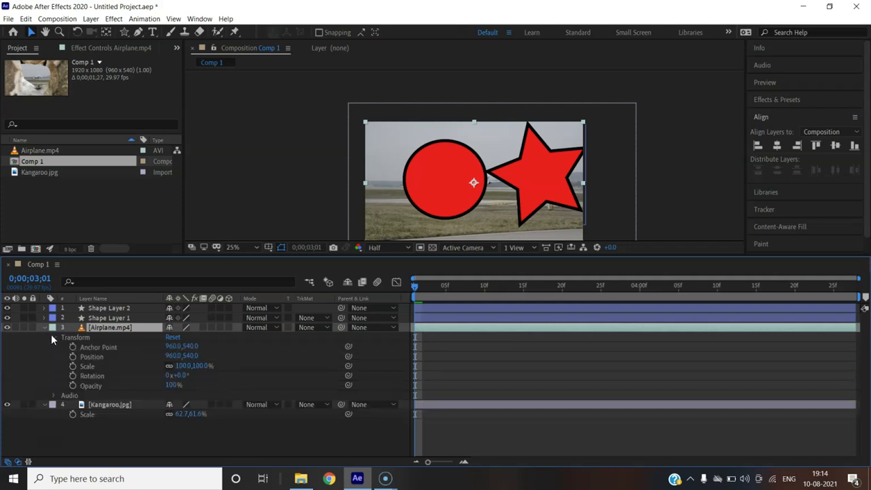
{"action": "left_click", "coordinate": [51, 336]}
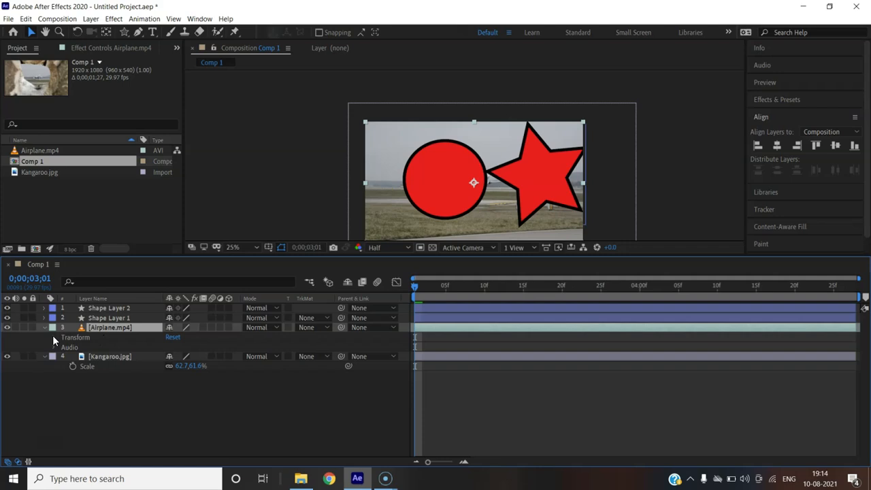
{"action": "left_click", "coordinate": [43, 356]}
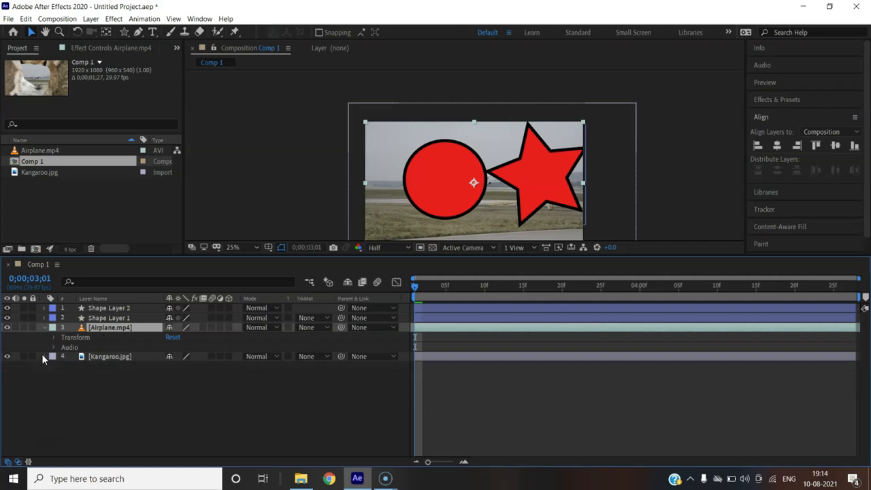
{"action": "left_click", "coordinate": [43, 356]}
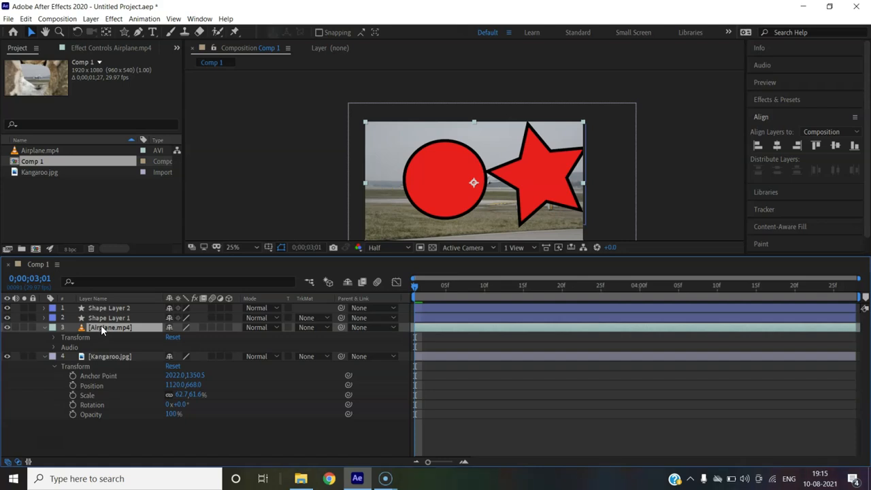
- Examine the Audio and Transform groups of the Airplane.mp4 layer, and collapse all properties of the Airplane.mp4 and Kangaroo.jpg layers
{"action": "left_click", "coordinate": [53, 347]}
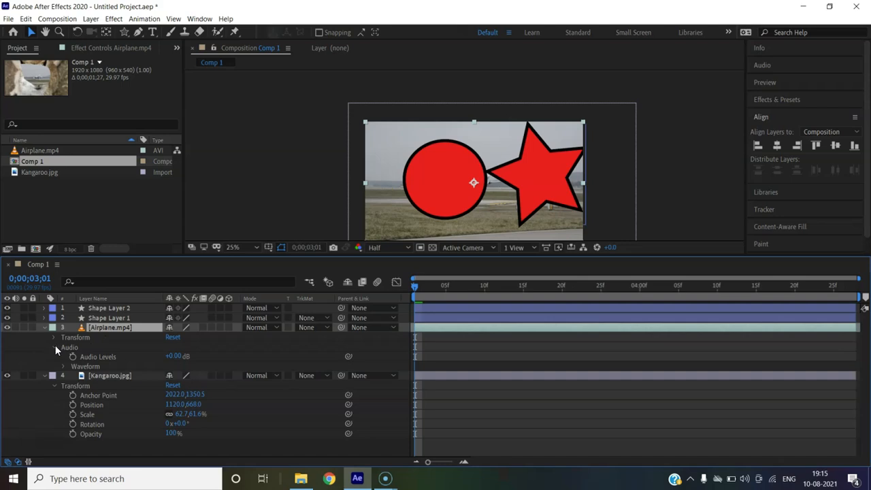
{"action": "left_click", "coordinate": [55, 345]}
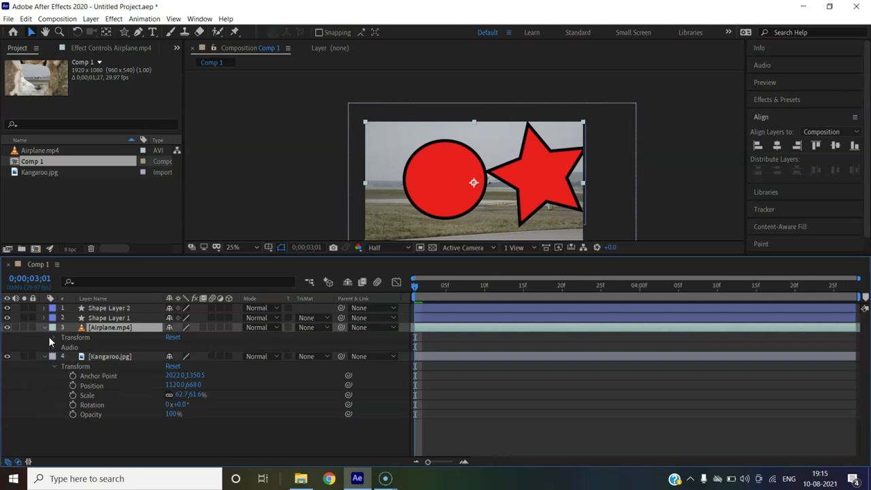
{"action": "left_click", "coordinate": [55, 337]}
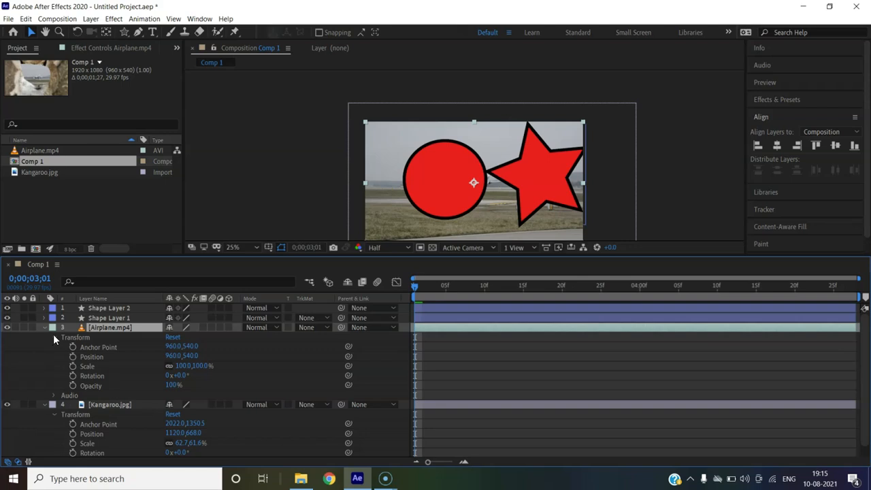
{"action": "left_click", "coordinate": [53, 334]}
{"action": "left_click", "coordinate": [42, 326]}
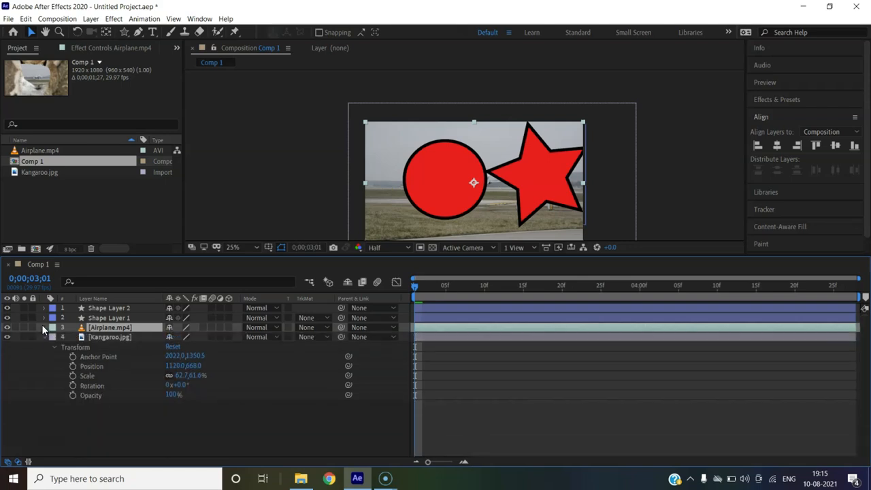
{"action": "left_click", "coordinate": [45, 337]}
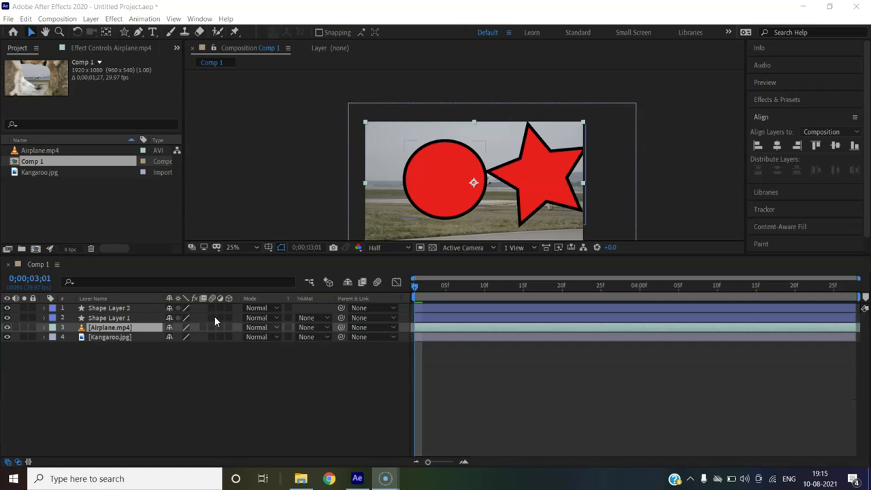